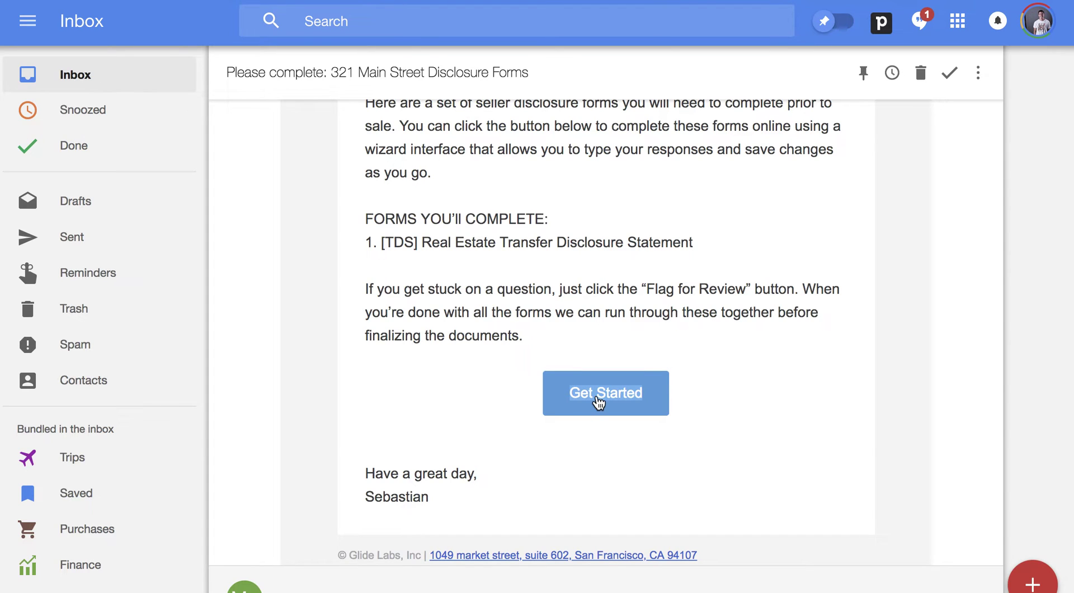
Open the seller disclosure packet from the email, expand its History, and begin the Real Estate Transfer Disclosure Statement.
{"action": "left_click", "coordinate": [598, 401]}
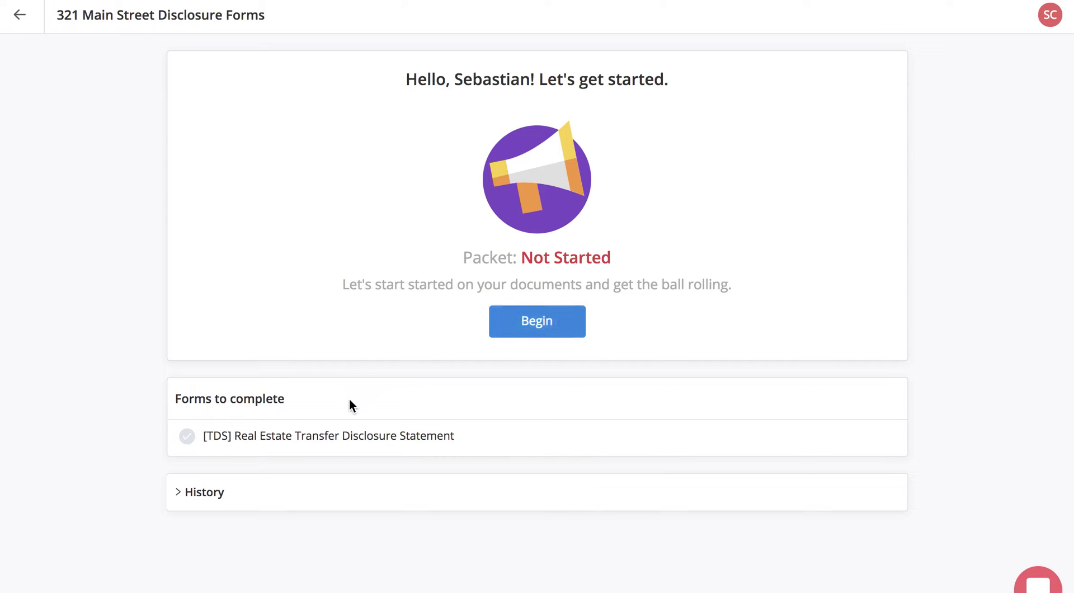
{"action": "left_click", "coordinate": [218, 495]}
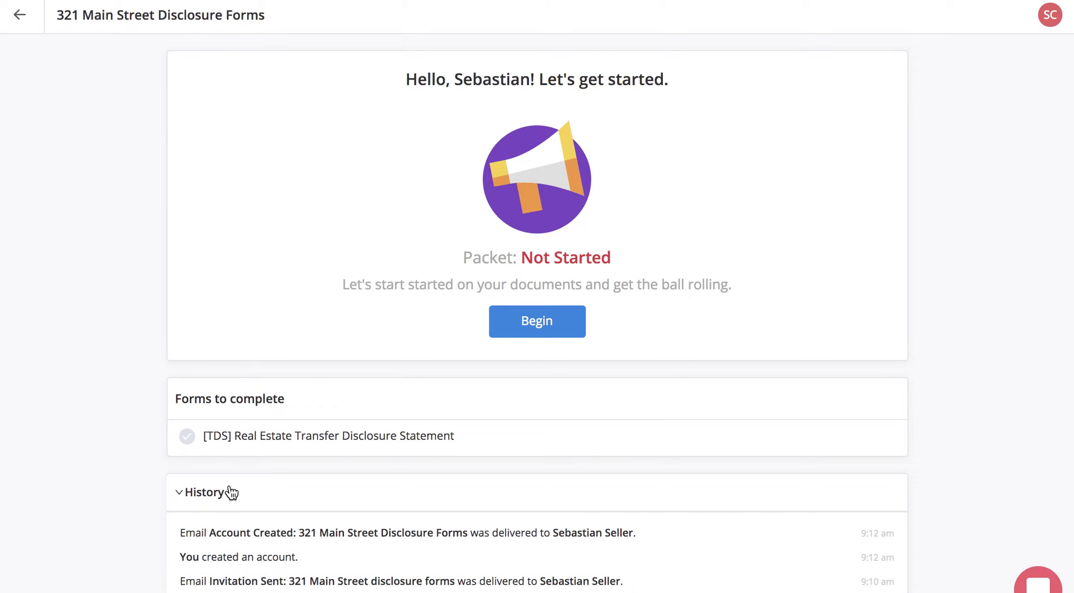
{"action": "left_click", "coordinate": [542, 330]}
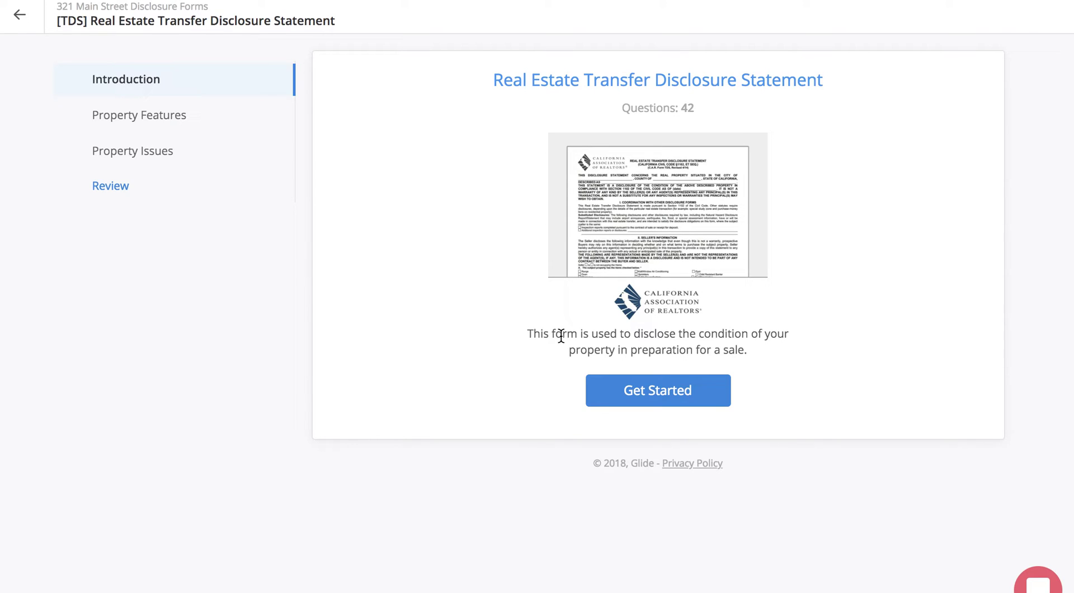
Preview the original disclosure form enlarged and read through its seller's information, defects and awareness questions.
{"action": "left_click", "coordinate": [654, 244]}
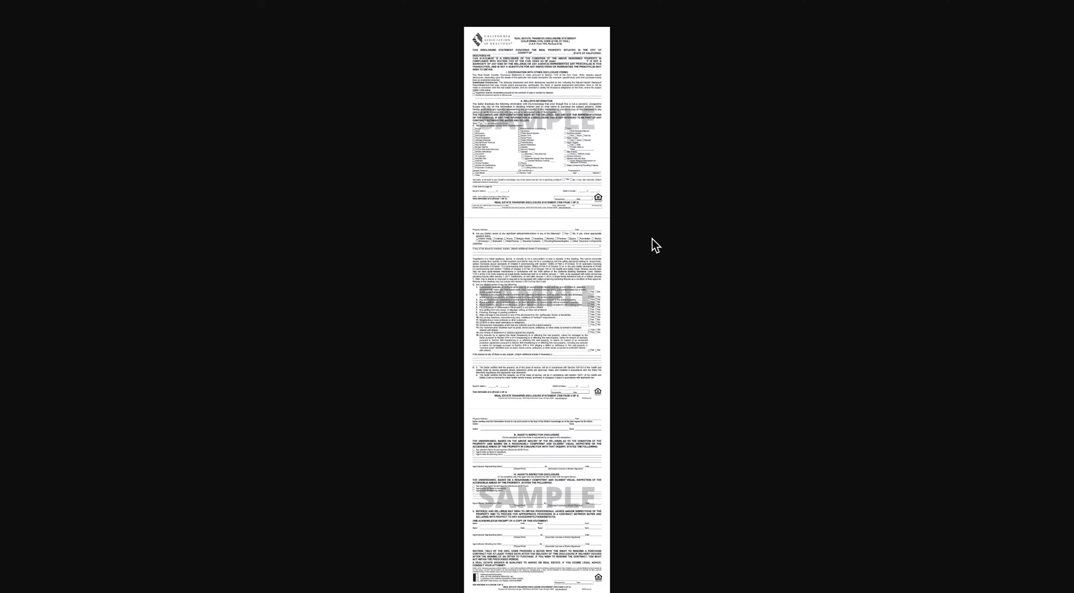
{"action": "left_click", "coordinate": [541, 170]}
{"action": "scroll", "coordinate": [532, 189], "scroll_direction": "down", "scroll_amount": 1}
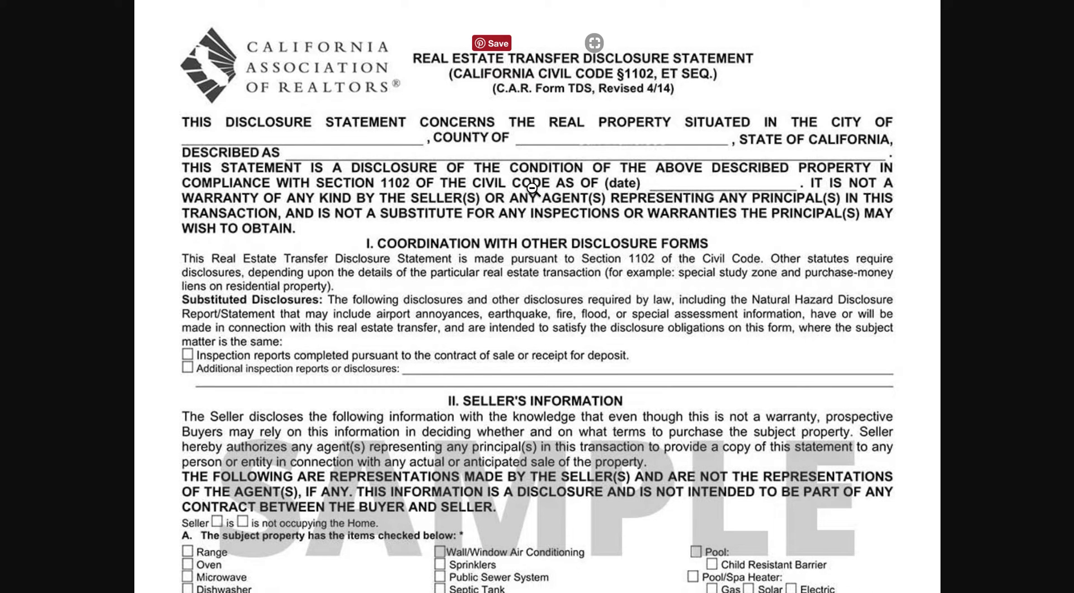
{"action": "scroll", "coordinate": [533, 189], "scroll_direction": "down", "scroll_amount": 4}
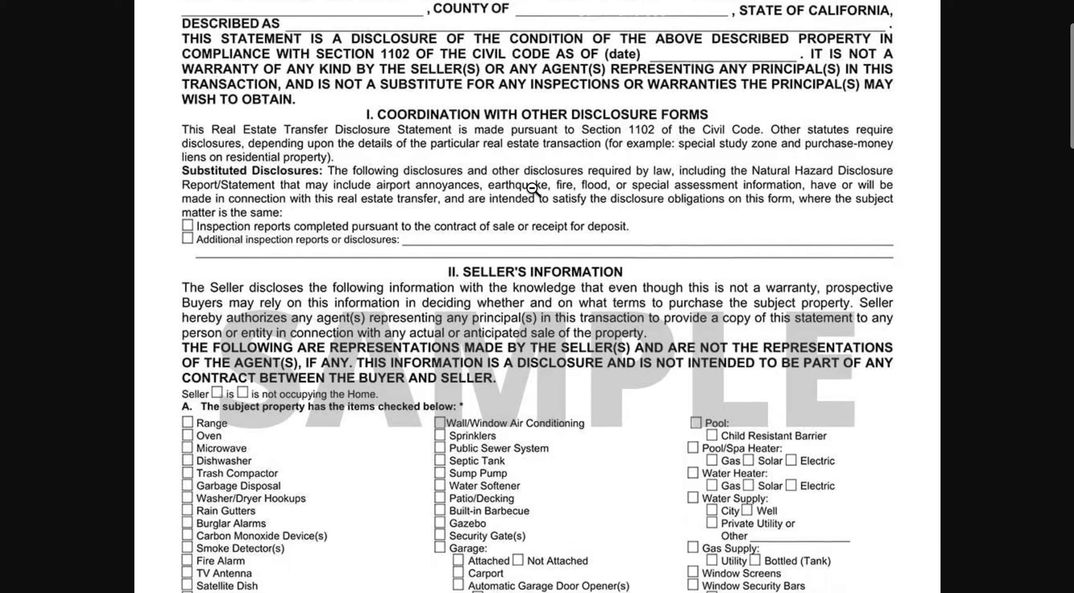
{"action": "scroll", "coordinate": [533, 189], "scroll_direction": "down", "scroll_amount": 2}
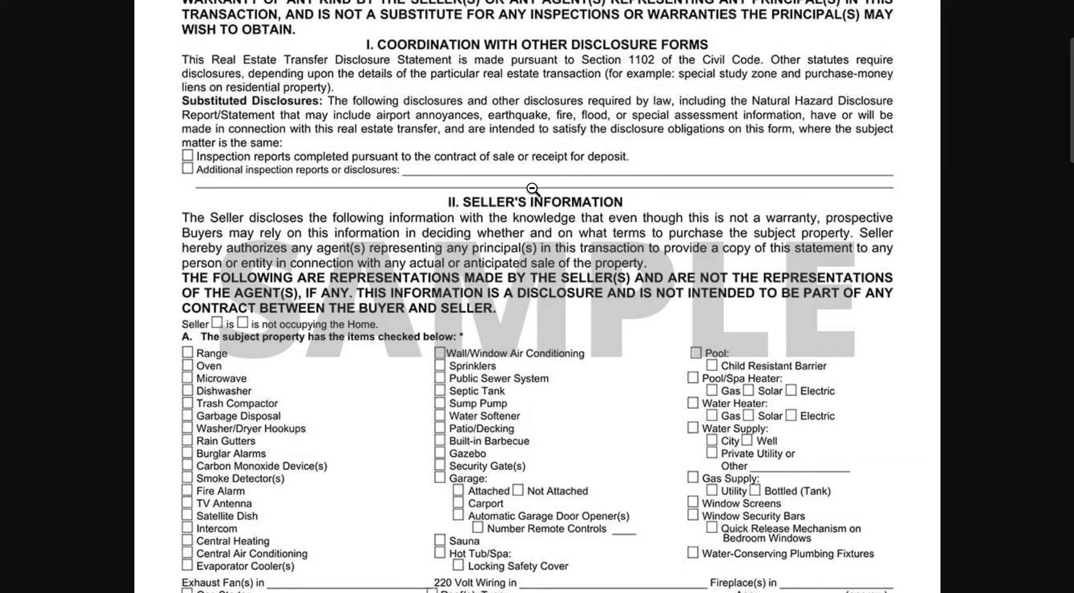
{"action": "scroll", "coordinate": [533, 189], "scroll_direction": "down", "scroll_amount": 2}
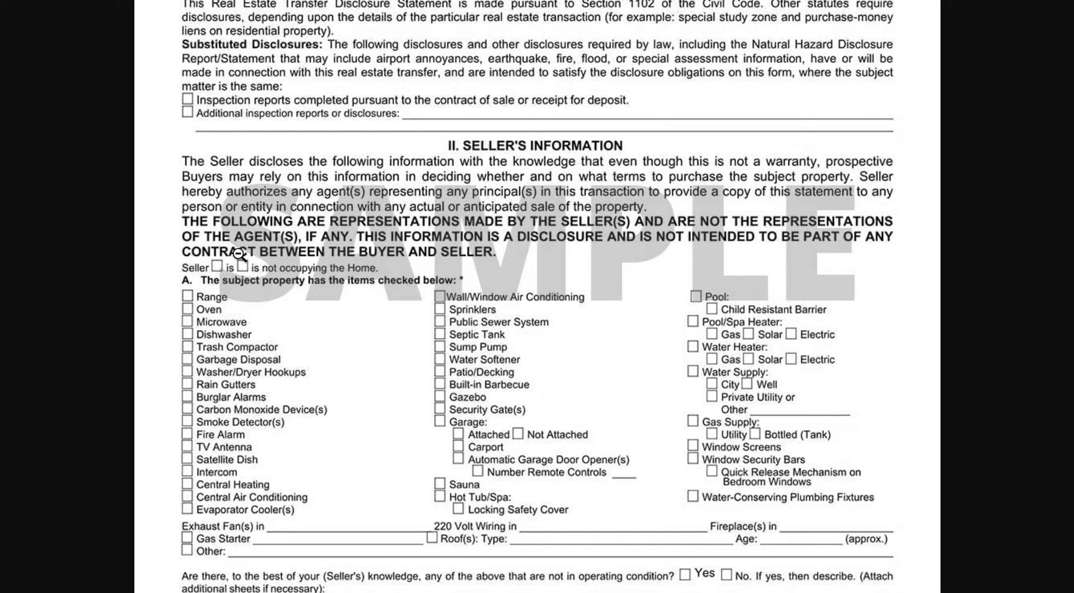
{"action": "scroll", "coordinate": [332, 297], "scroll_direction": "down", "scroll_amount": 2}
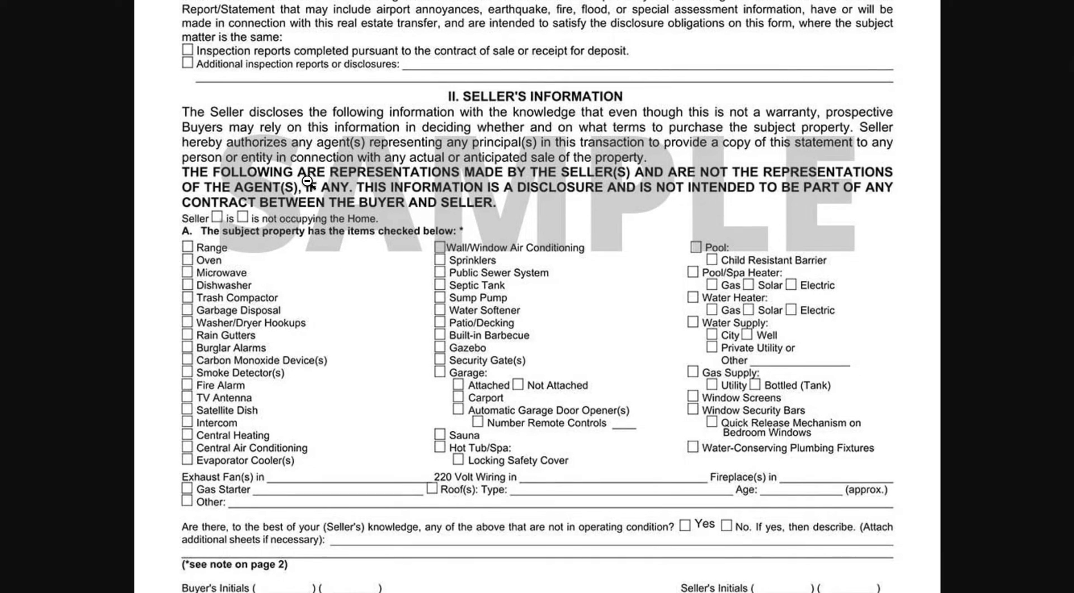
{"action": "scroll", "coordinate": [309, 202], "scroll_direction": "down", "scroll_amount": 3}
{"action": "scroll", "coordinate": [330, 288], "scroll_direction": "down", "scroll_amount": 5}
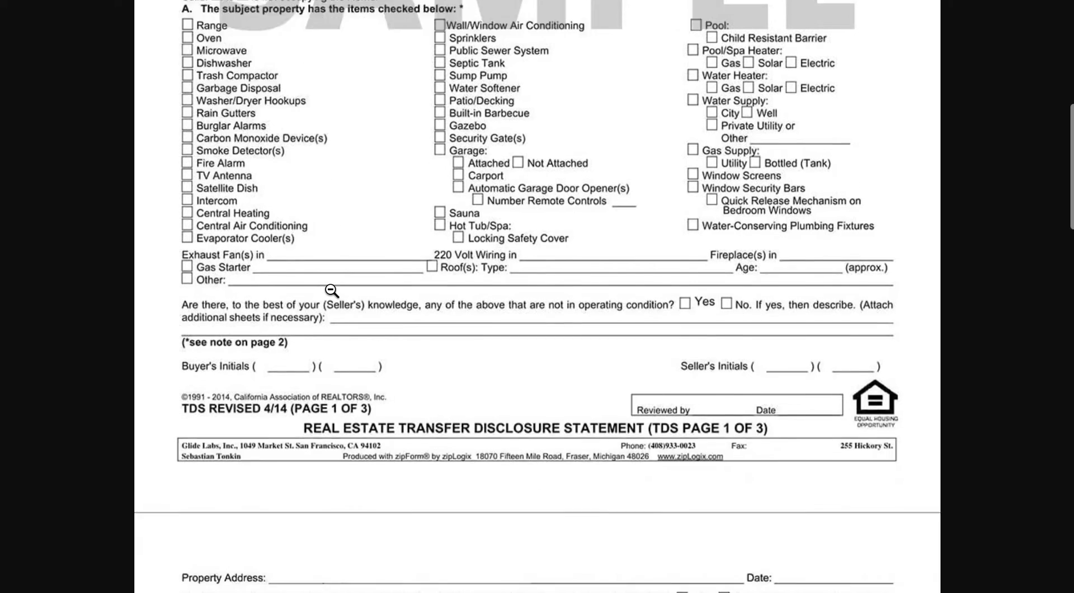
{"action": "scroll", "coordinate": [332, 290], "scroll_direction": "down", "scroll_amount": 10}
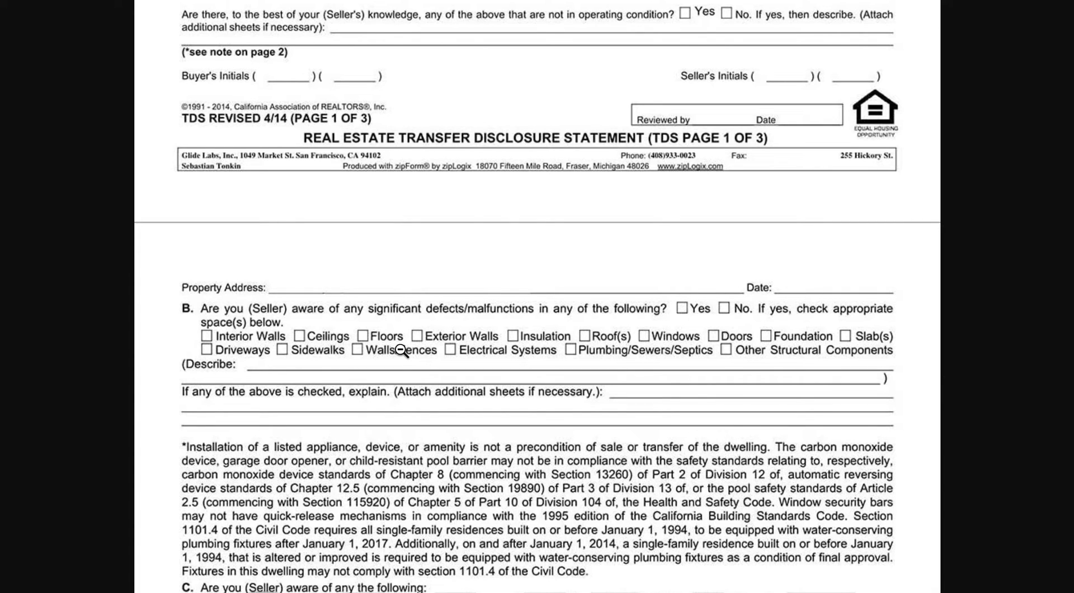
{"action": "scroll", "coordinate": [400, 350], "scroll_direction": "down", "scroll_amount": 10}
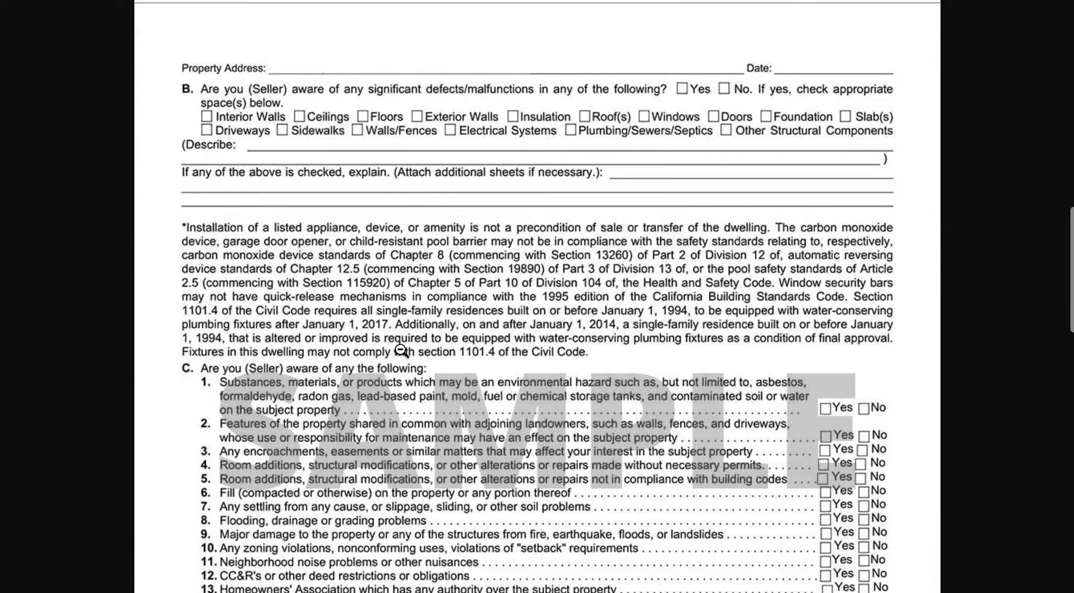
{"action": "scroll", "coordinate": [400, 350], "scroll_direction": "down", "scroll_amount": 3}
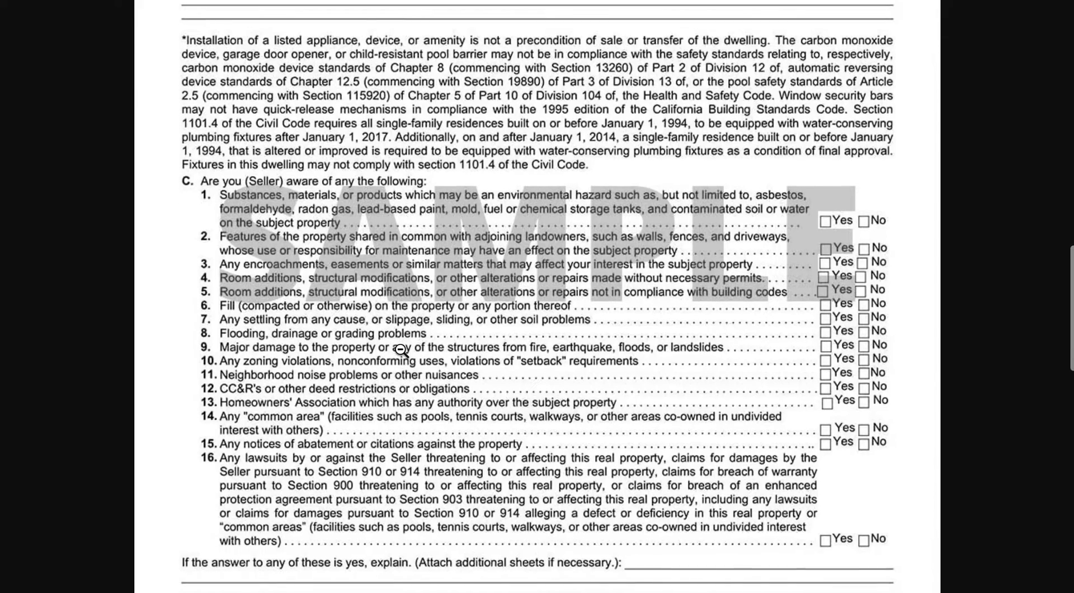
{"action": "scroll", "coordinate": [399, 277], "scroll_direction": "up", "scroll_amount": 20}
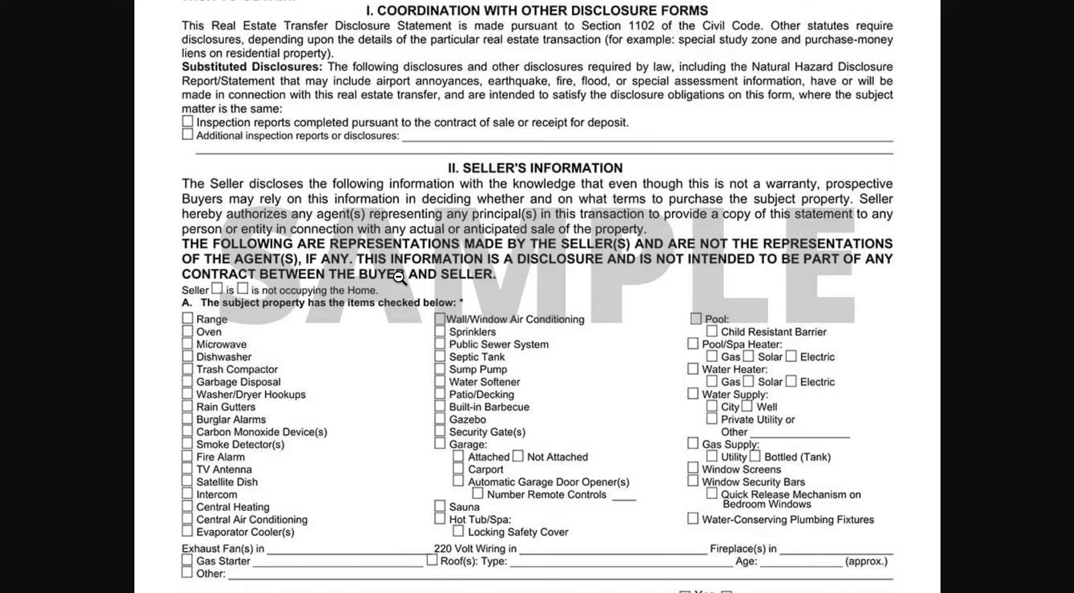
{"action": "scroll", "coordinate": [399, 277], "scroll_direction": "down", "scroll_amount": 5}
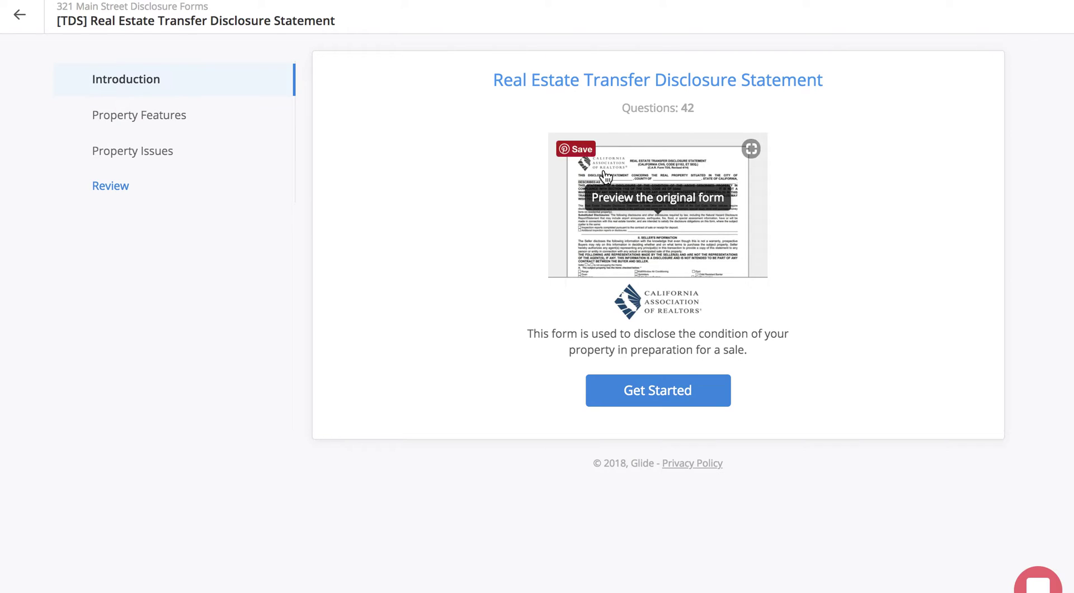
Start the disclosure statement and proceed past the Property Features introduction to its first question.
{"action": "left_click", "coordinate": [675, 393]}
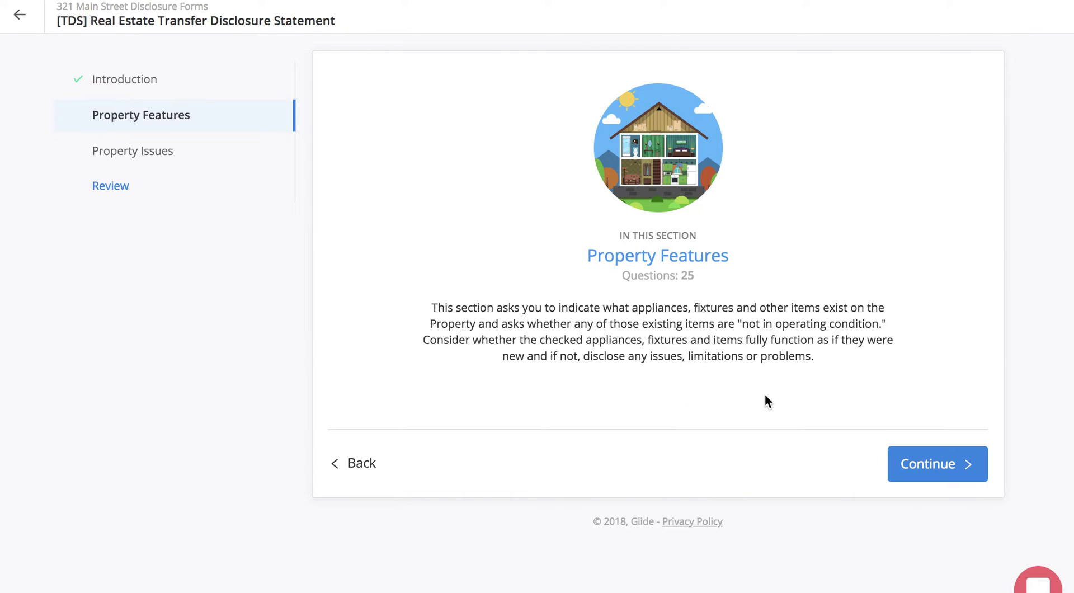
{"action": "left_click", "coordinate": [928, 474]}
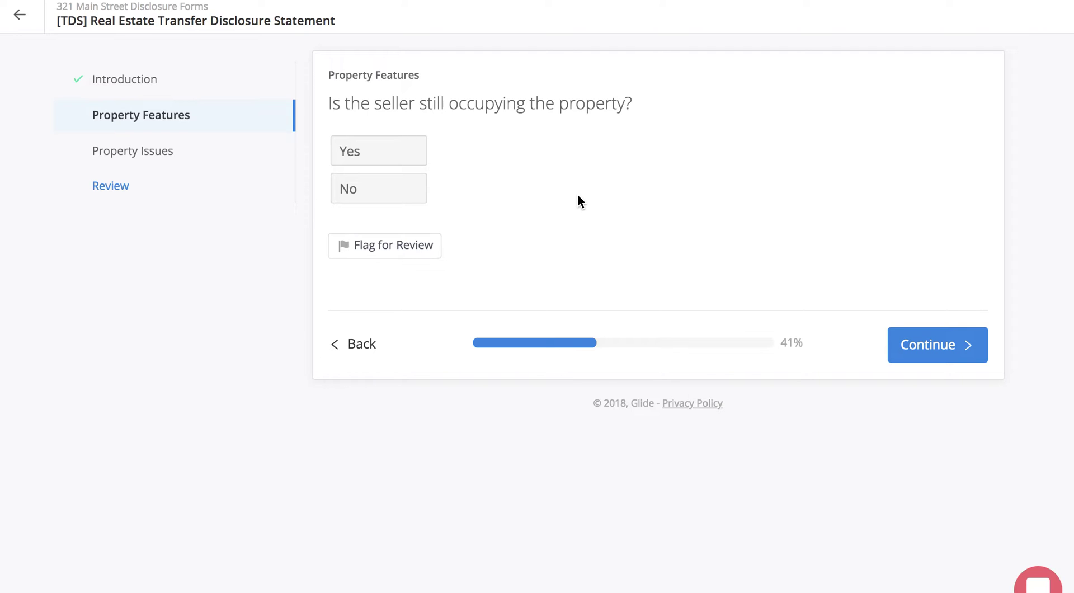
{"action": "left_click", "coordinate": [924, 344]}
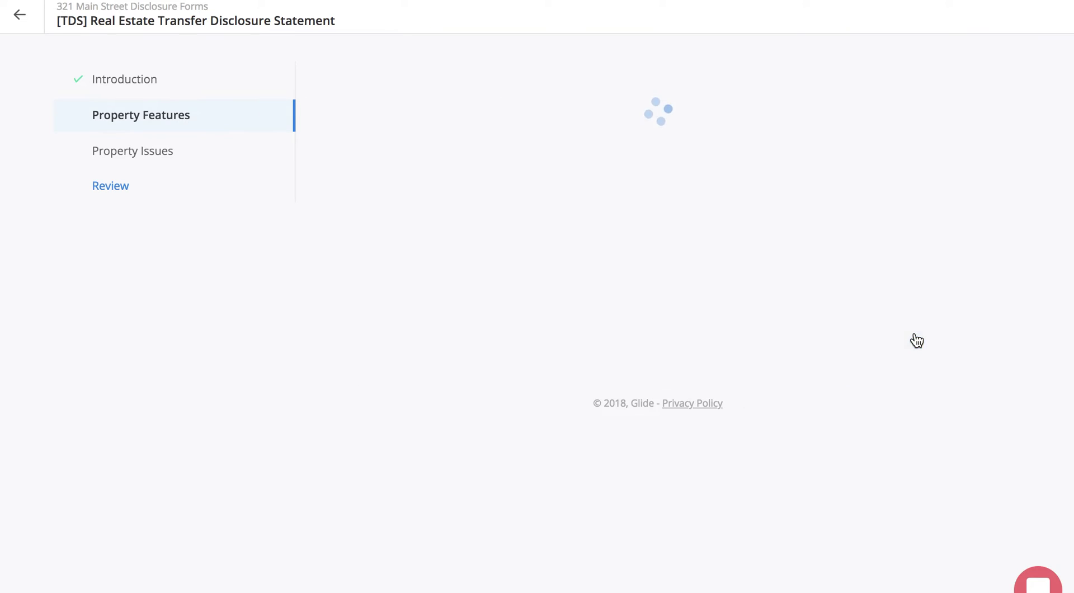
{"action": "scroll", "coordinate": [653, 392], "scroll_direction": "down", "scroll_amount": 5}
{"action": "left_click", "coordinate": [360, 548]}
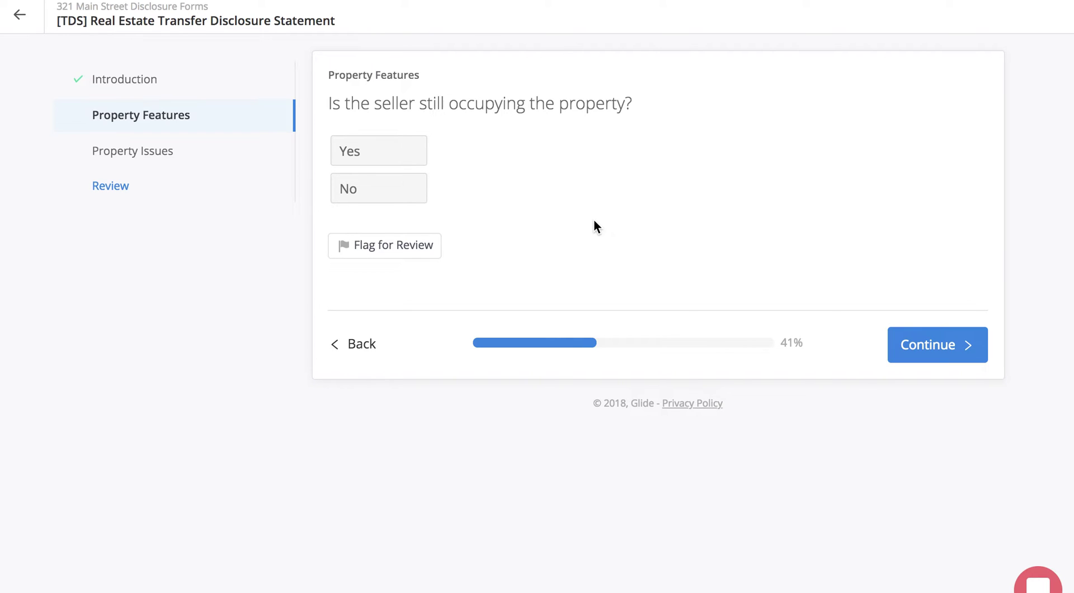
Answer Yes to the seller occupying the property, and submit part 1 of the items with Microwave, Washer/Dryer Hookups and TV Antenna.
{"action": "left_click", "coordinate": [395, 161]}
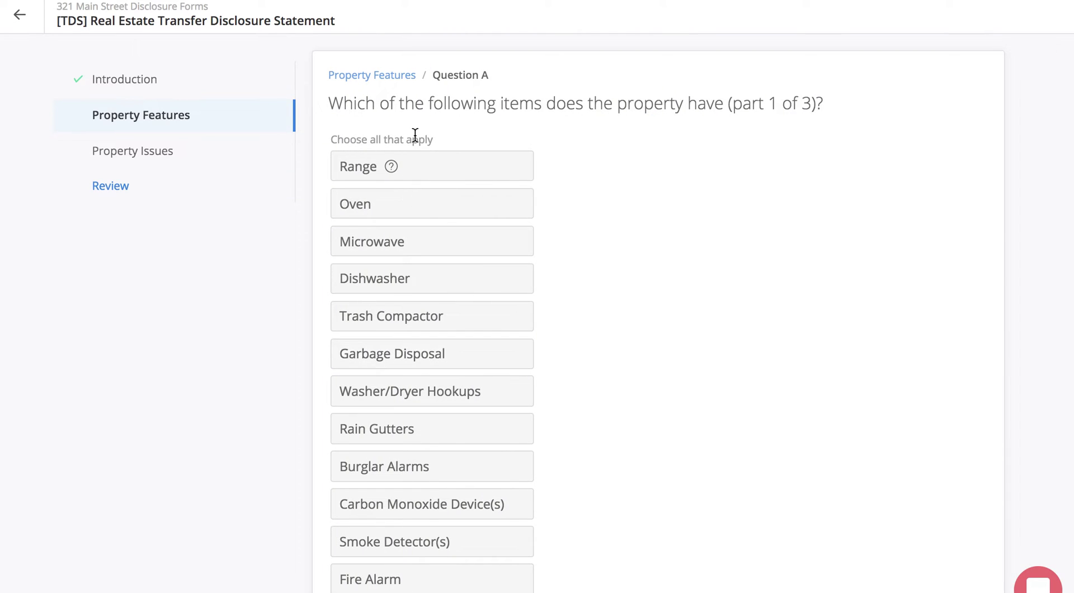
{"action": "scroll", "coordinate": [412, 136], "scroll_direction": "down", "scroll_amount": 2}
{"action": "left_click", "coordinate": [421, 275]}
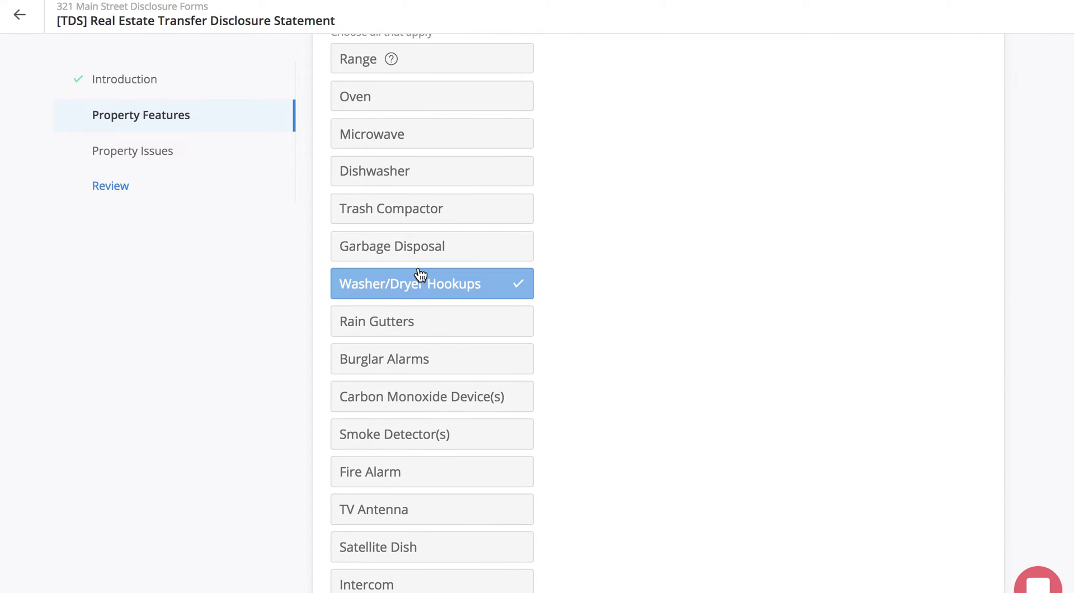
{"action": "left_click", "coordinate": [425, 141]}
{"action": "scroll", "coordinate": [447, 142], "scroll_direction": "up", "scroll_amount": 2}
{"action": "left_click", "coordinate": [461, 139]}
{"action": "scroll", "coordinate": [481, 352], "scroll_direction": "down", "scroll_amount": 5}
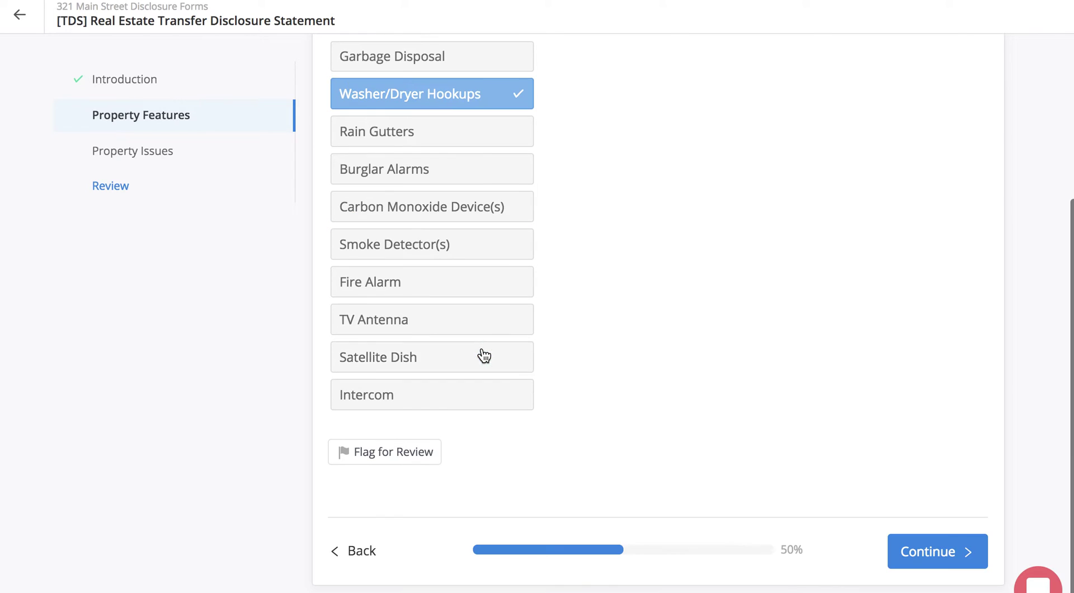
{"action": "left_click", "coordinate": [480, 327]}
{"action": "left_click", "coordinate": [925, 551]}
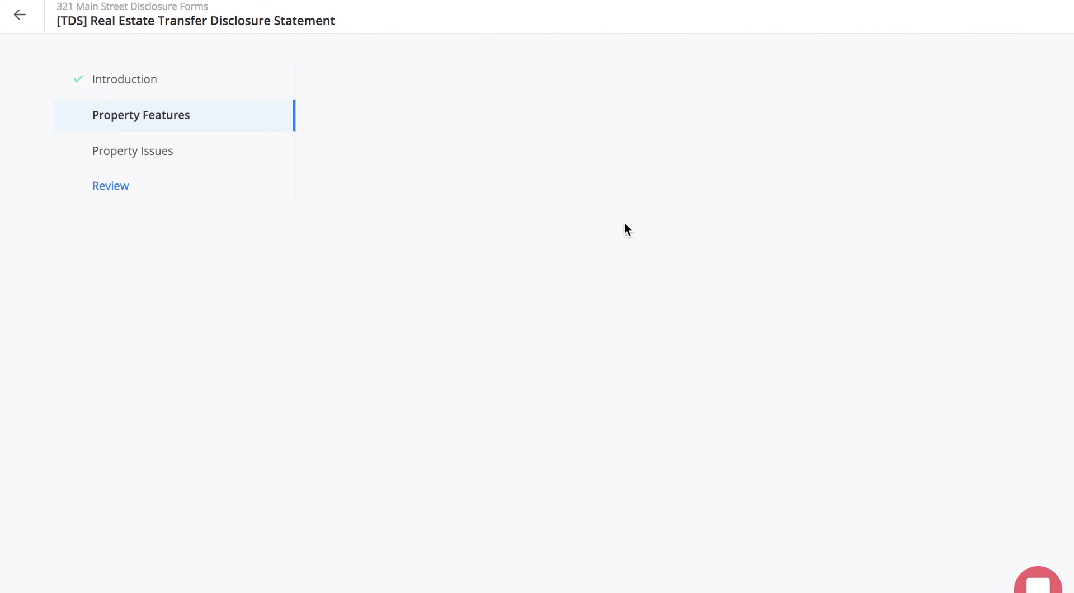
Select Central Heating and Sprinklers in part 2 of the property items and continue.
{"action": "left_click", "coordinate": [495, 172]}
{"action": "left_click", "coordinate": [495, 321]}
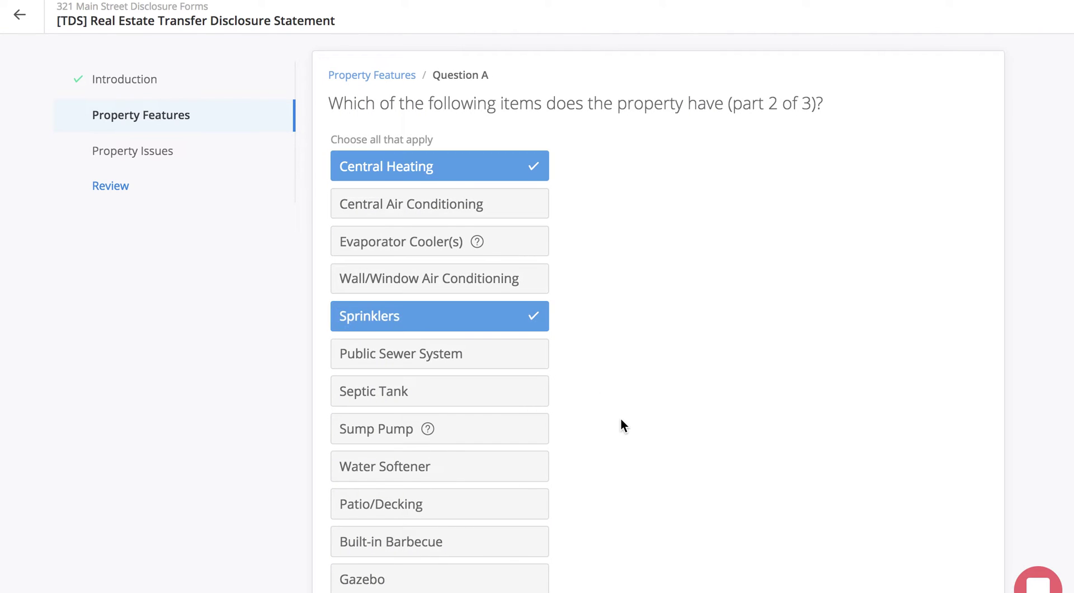
{"action": "scroll", "coordinate": [622, 423], "scroll_direction": "down", "scroll_amount": 4}
{"action": "left_click", "coordinate": [932, 550]}
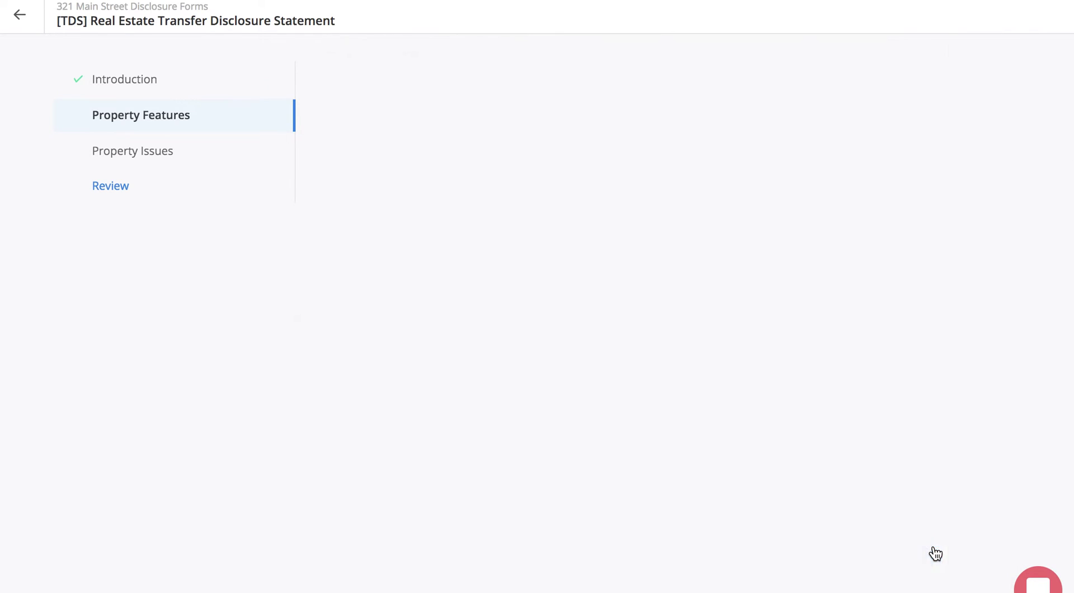
Select Garage, Pool/Spa Heater, Water Supply and Window Security Bars in part 3 of the property items and continue.
{"action": "left_click", "coordinate": [496, 177]}
{"action": "left_click", "coordinate": [489, 352]}
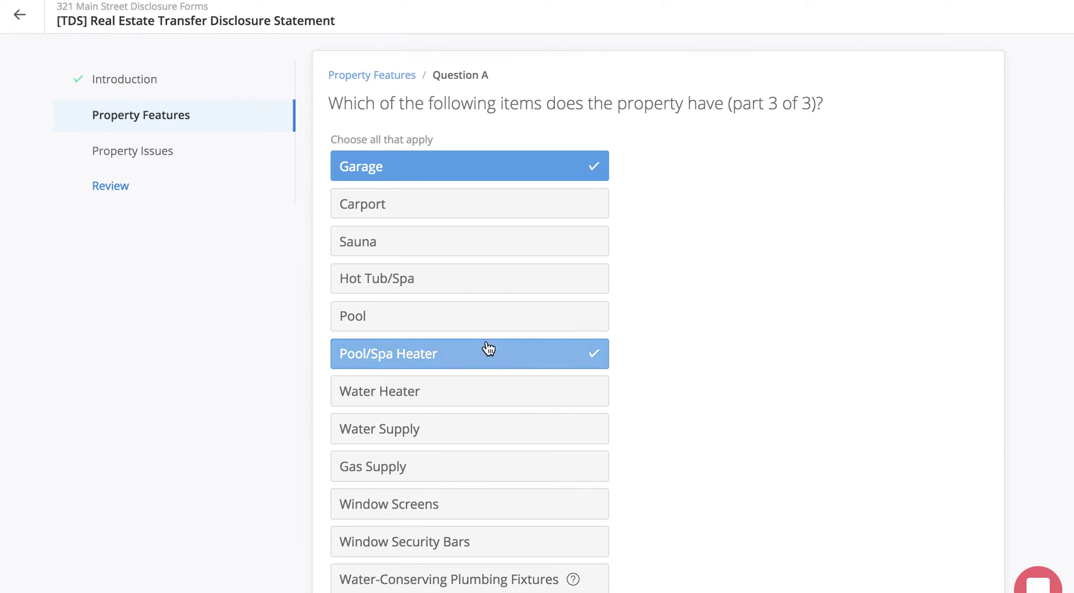
{"action": "left_click", "coordinate": [487, 426]}
{"action": "scroll", "coordinate": [488, 425], "scroll_direction": "down", "scroll_amount": 3}
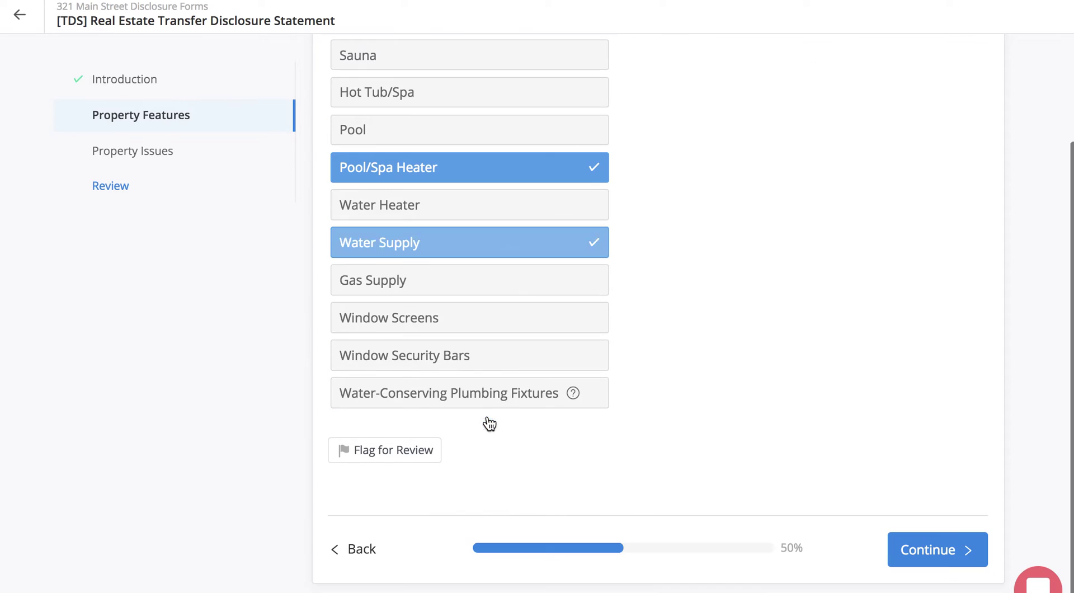
{"action": "left_click", "coordinate": [480, 351]}
{"action": "left_click", "coordinate": [915, 543]}
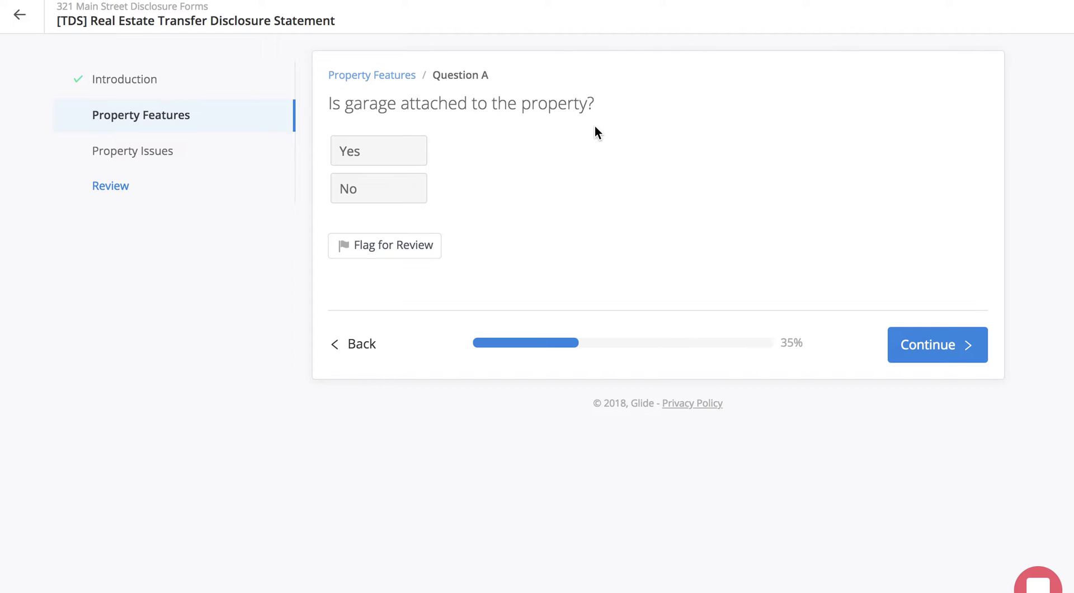
Answer No to the garage being attached and having automatic door openers, and choose Gas as the pool/spa heater type.
{"action": "left_click", "coordinate": [391, 190]}
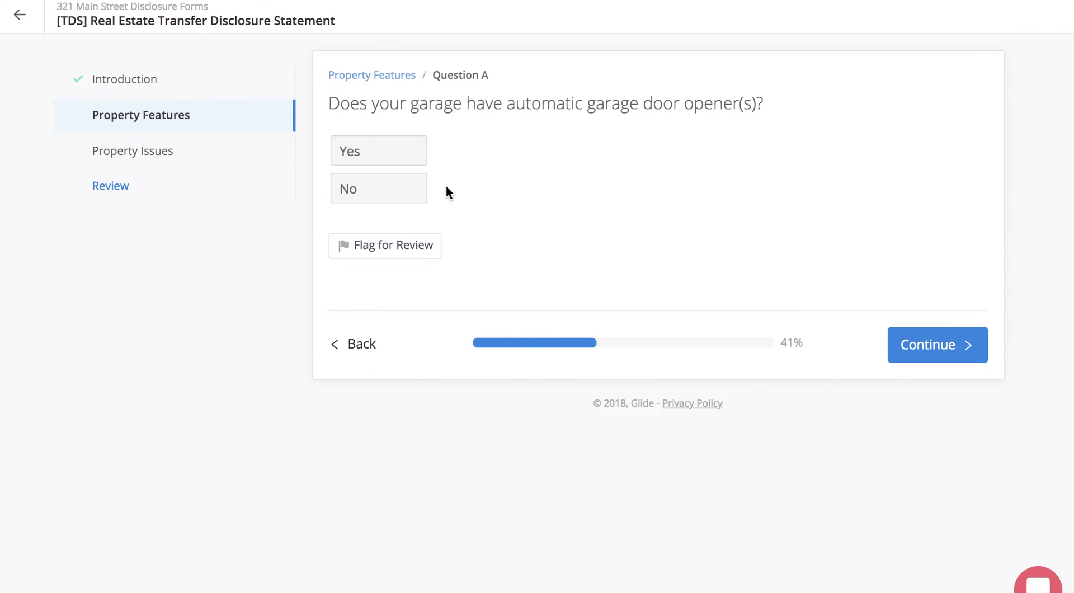
{"action": "left_click", "coordinate": [396, 194]}
{"action": "left_click", "coordinate": [372, 174]}
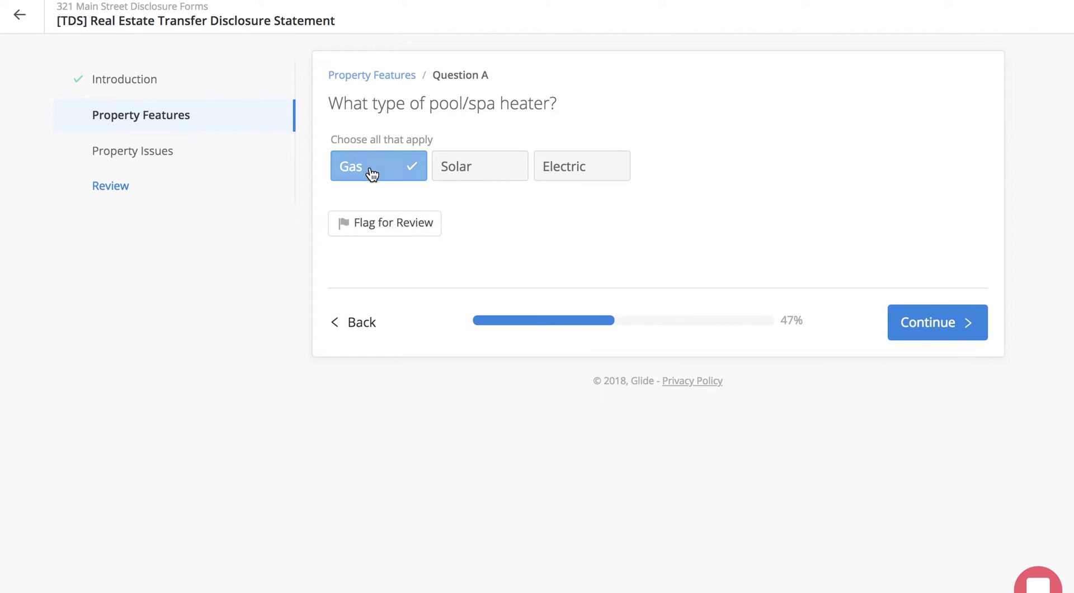
{"action": "left_click", "coordinate": [892, 320]}
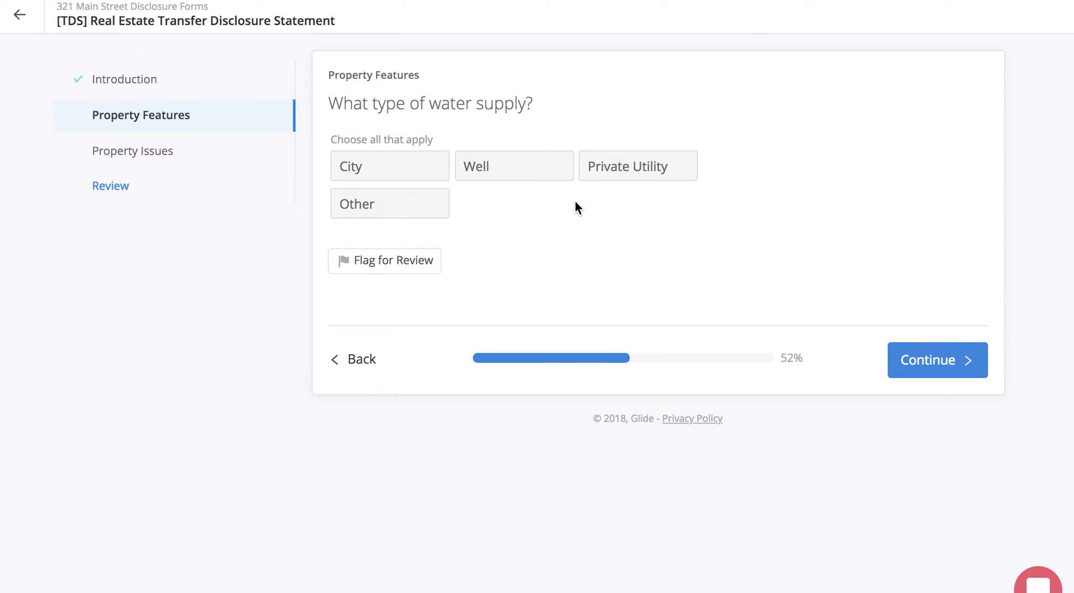
Choose City as the water supply type and answer No to a quick release mechanism for bedroom windows.
{"action": "left_click", "coordinate": [420, 167]}
{"action": "left_click", "coordinate": [928, 363]}
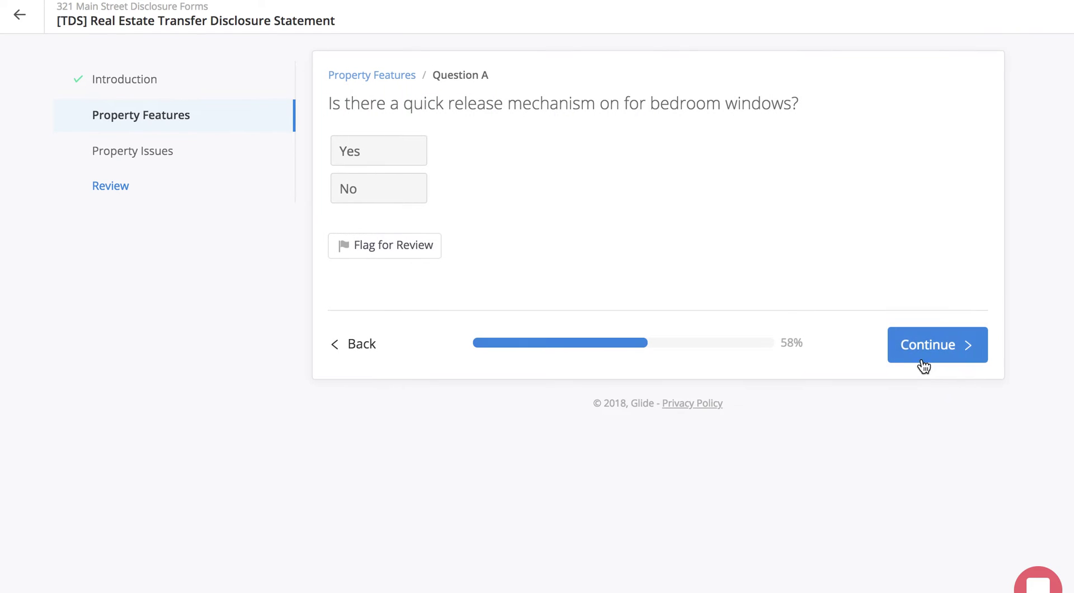
{"action": "left_click", "coordinate": [411, 190]}
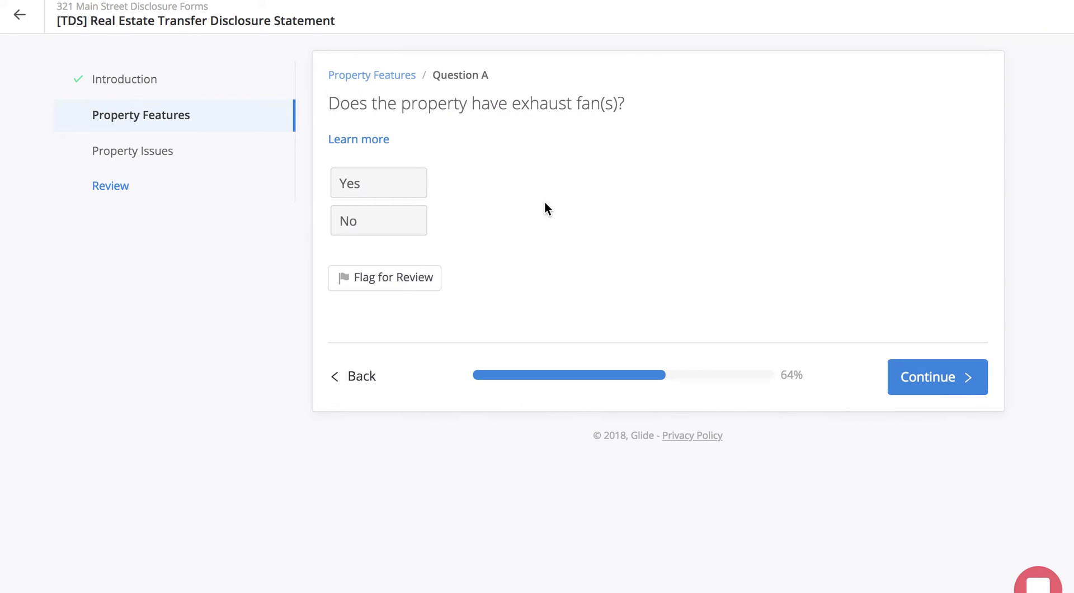
Answer Yes to the property having exhaust fans, enter "In the kitchen" as their location, and continue.
{"action": "left_click", "coordinate": [389, 182]}
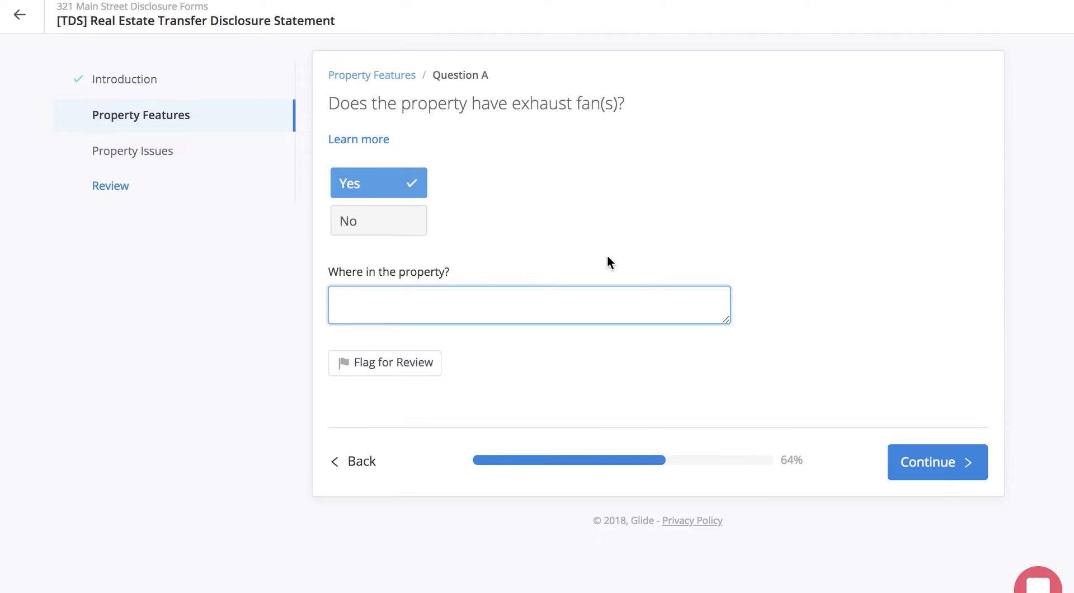
{"action": "type", "text": "In the kitchen"}
{"action": "left_click", "coordinate": [920, 466]}
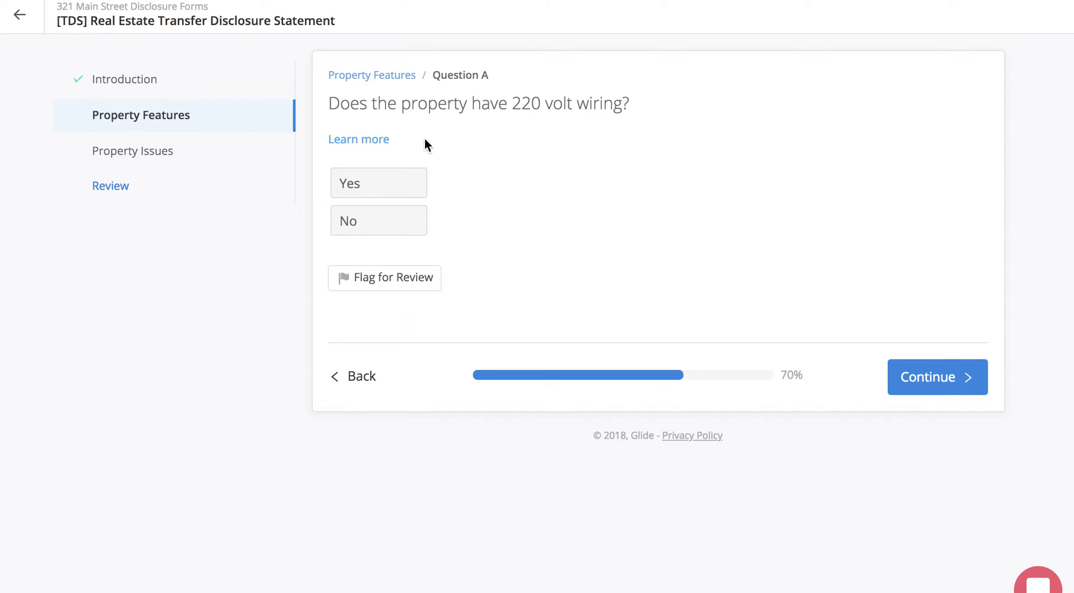
Expand the explanation of 220 volt wiring and answer No to the property having it.
{"action": "left_click", "coordinate": [370, 139]}
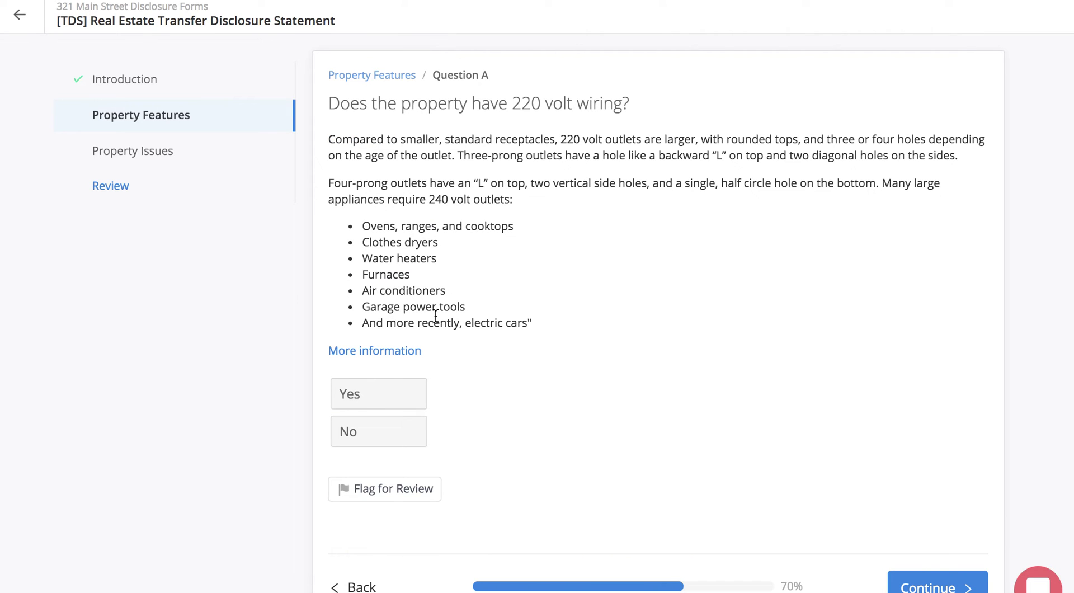
{"action": "scroll", "coordinate": [515, 398], "scroll_direction": "down", "scroll_amount": 1}
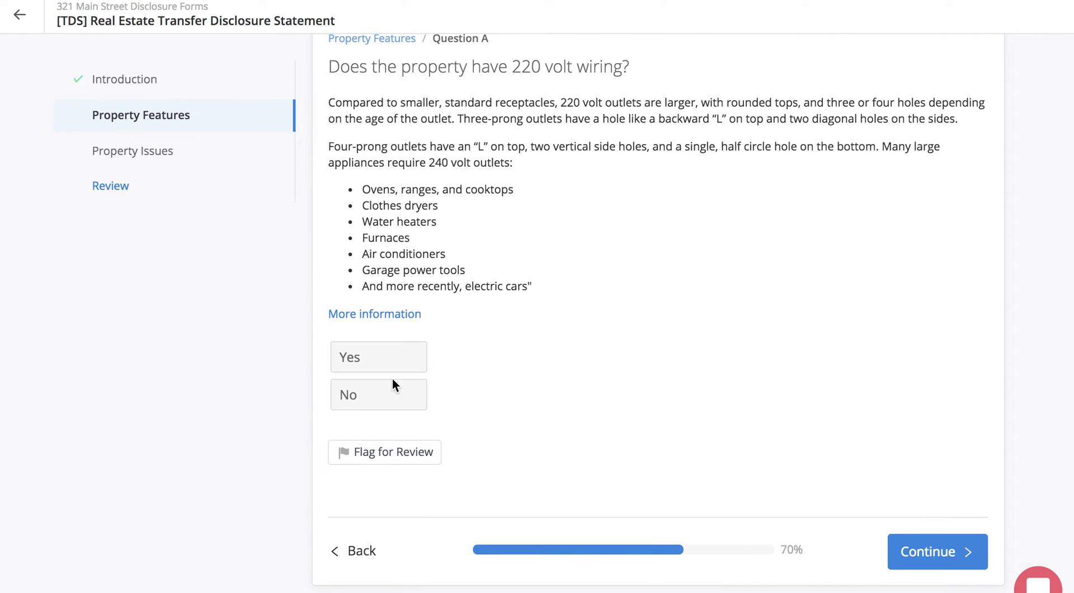
{"action": "left_click", "coordinate": [392, 398]}
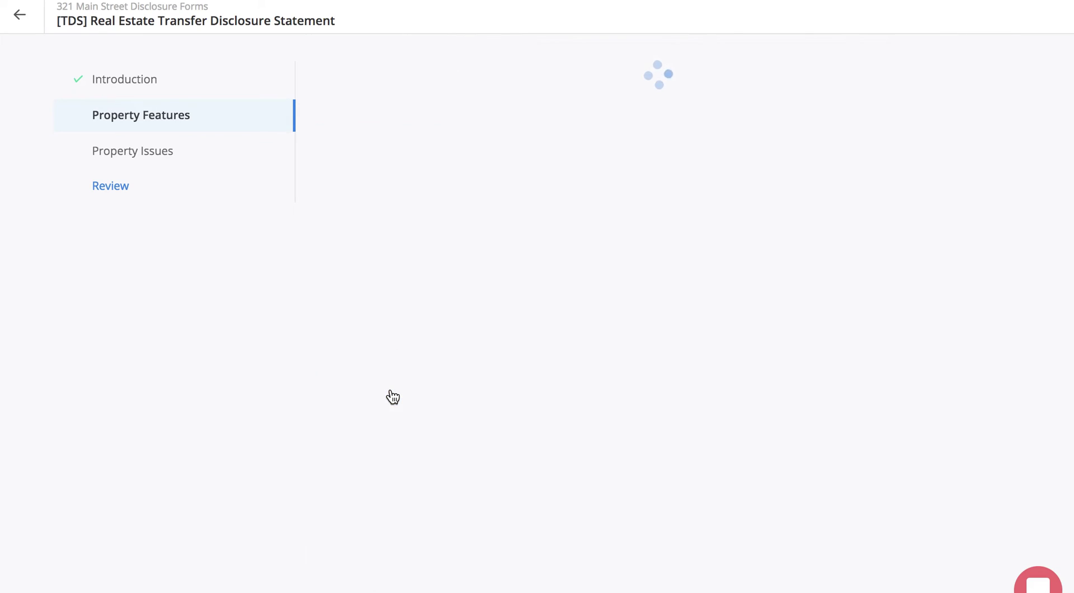
Answer the remaining yes/no questions of Property Features Question A, choosing No for the property having a roof.
{"action": "left_click", "coordinate": [371, 184]}
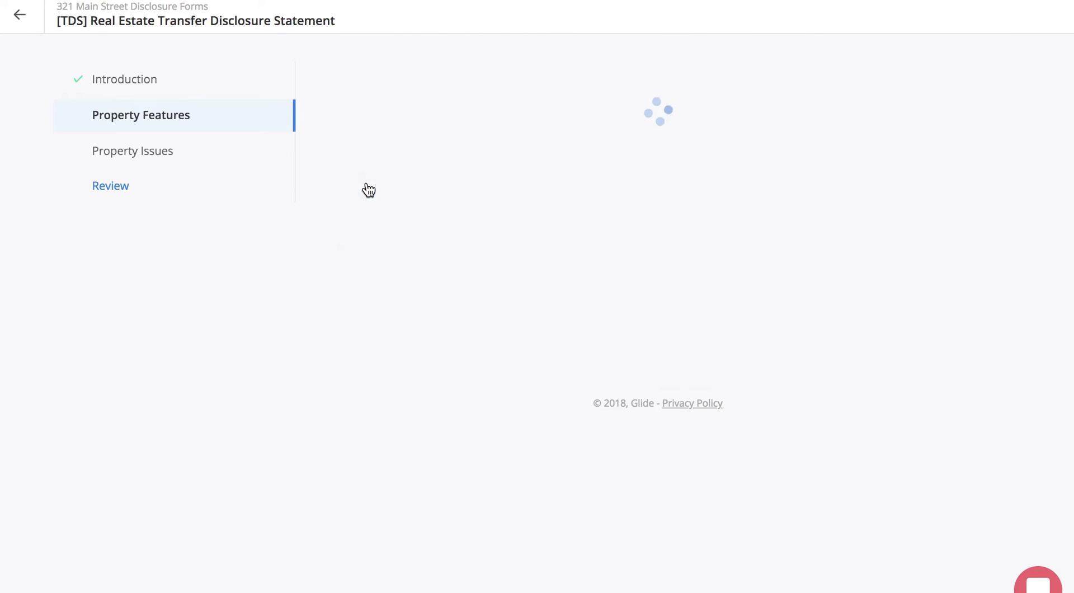
{"action": "left_click", "coordinate": [403, 226]}
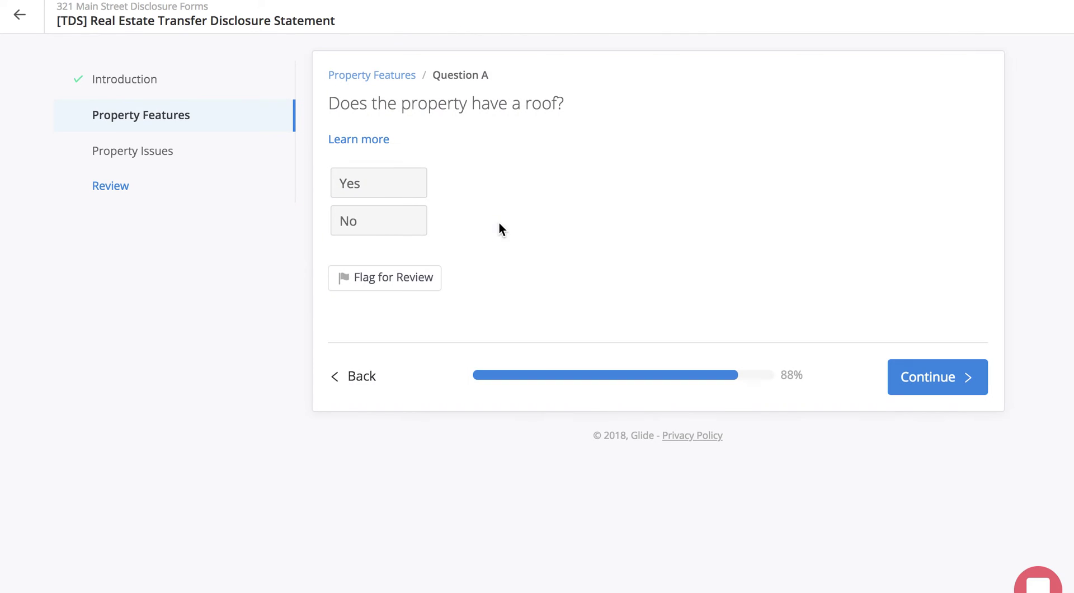
{"action": "left_click", "coordinate": [389, 227]}
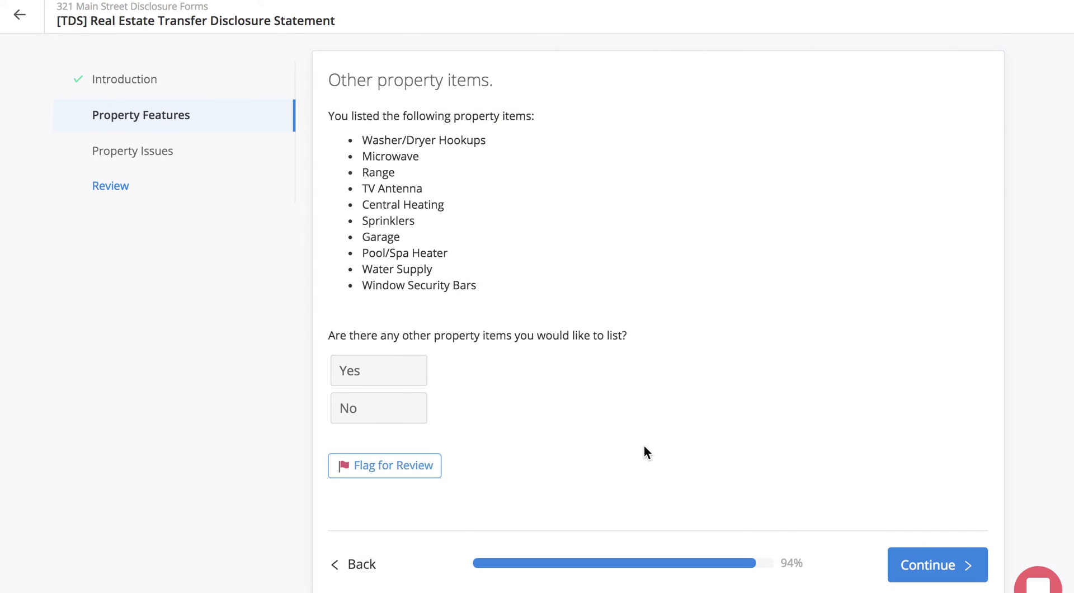
Continue past the questions on other property items and items not in operating condition without answering them.
{"action": "scroll", "coordinate": [643, 448], "scroll_direction": "down", "scroll_amount": 1}
{"action": "left_click", "coordinate": [906, 549]}
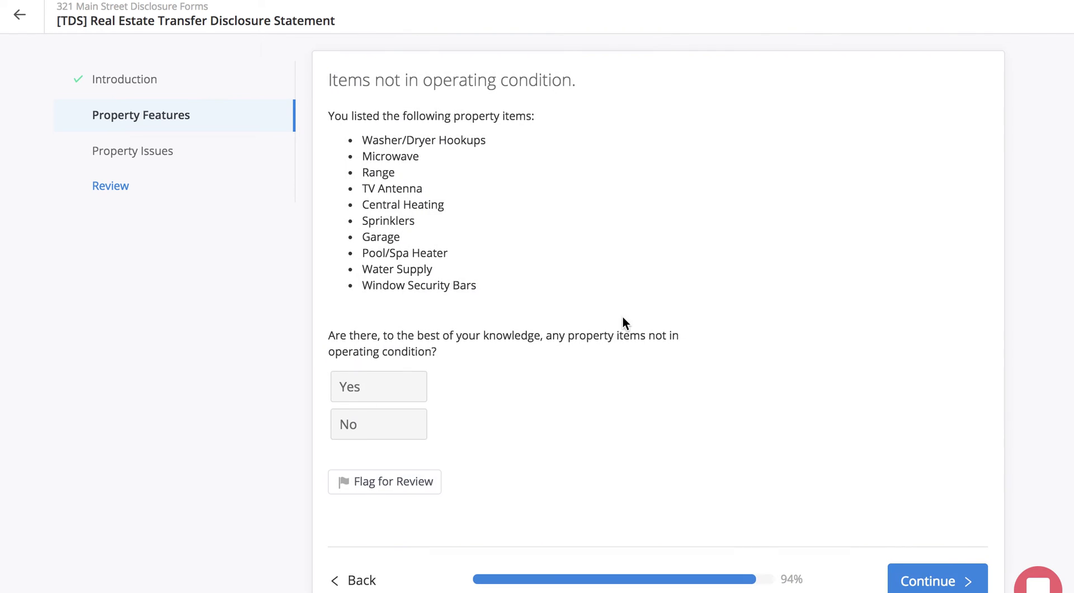
{"action": "left_click", "coordinate": [912, 579]}
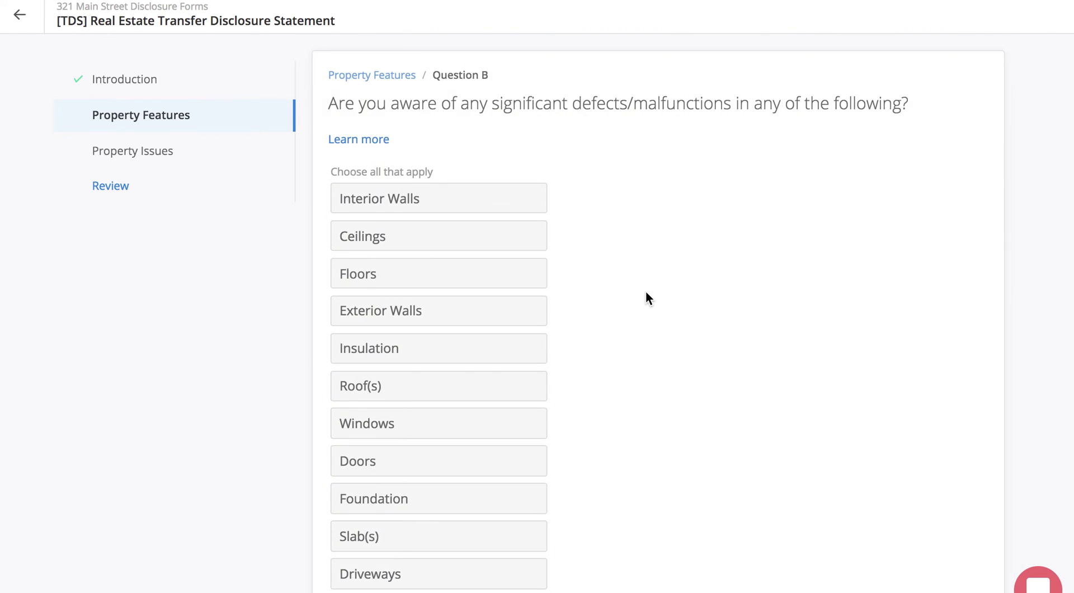
Select Sidewalks as having significant defects/malfunctions in Question B and continue.
{"action": "scroll", "coordinate": [637, 336], "scroll_direction": "down", "scroll_amount": 1}
{"action": "scroll", "coordinate": [631, 380], "scroll_direction": "down", "scroll_amount": 5}
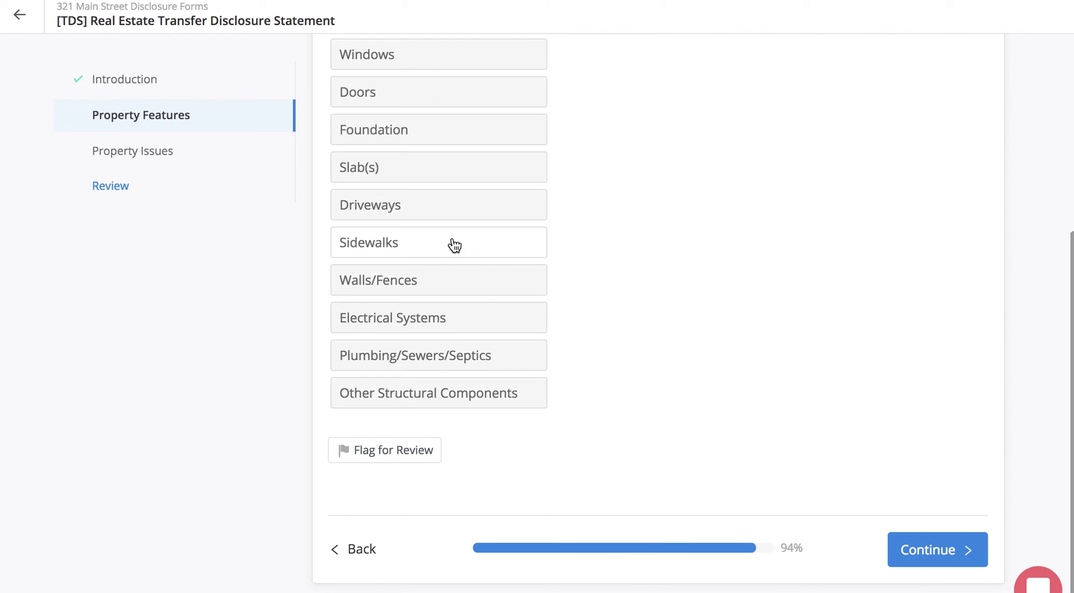
{"action": "left_click", "coordinate": [448, 247]}
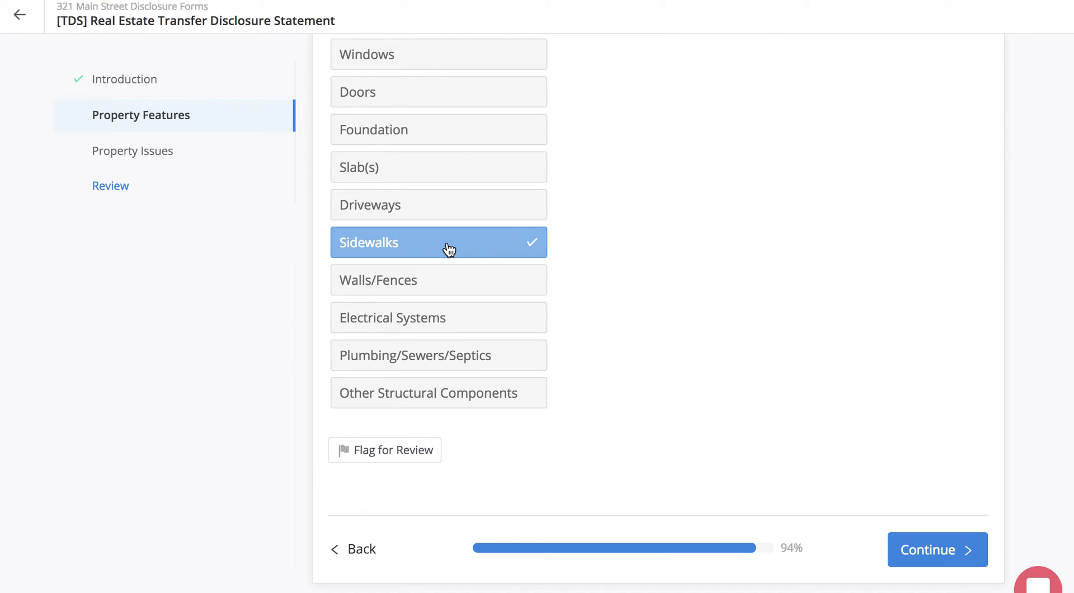
{"action": "left_click", "coordinate": [913, 549]}
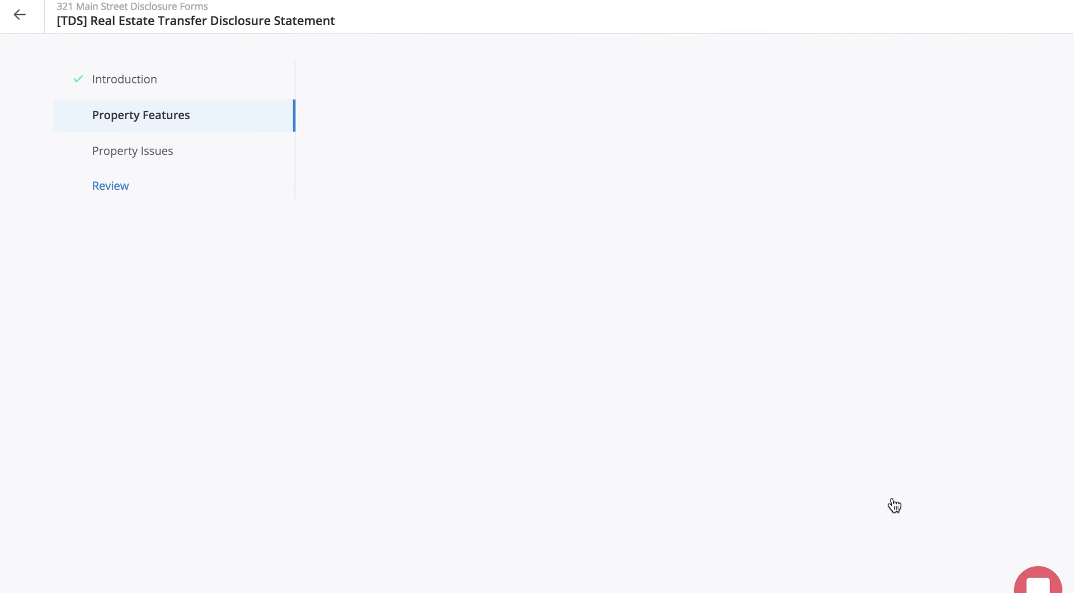
Enter "There are significant cracks in the sidewalk outside my home." as the explanation of the defects.
{"action": "left_click", "coordinate": [497, 224]}
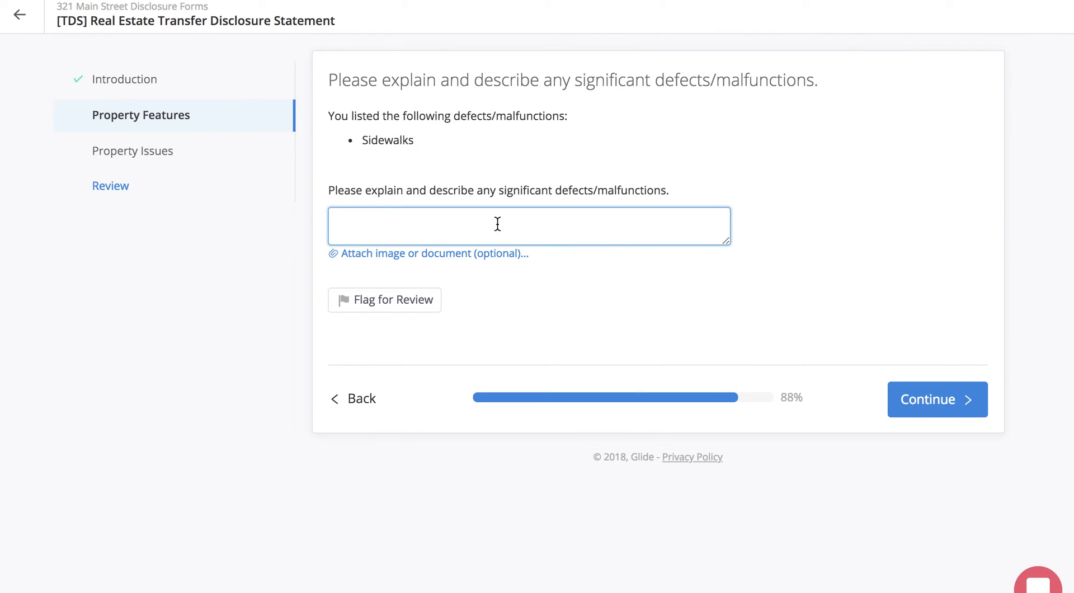
{"action": "type", "text": "There are significant crac"}
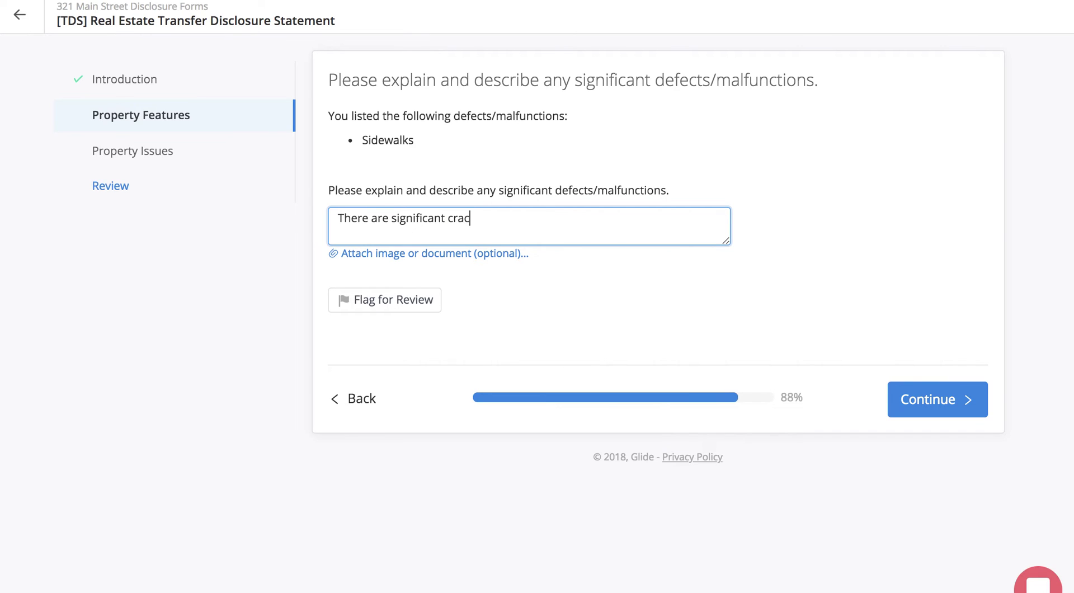
{"action": "type", "text": "ks in the sidewalk"}
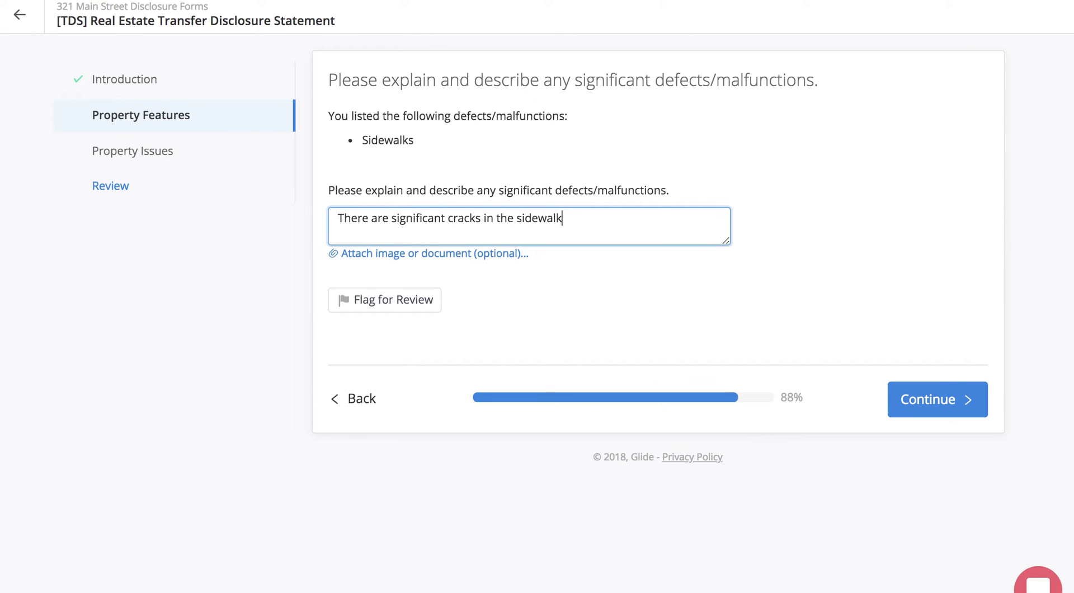
{"action": "type", "text": " outside my hom"}
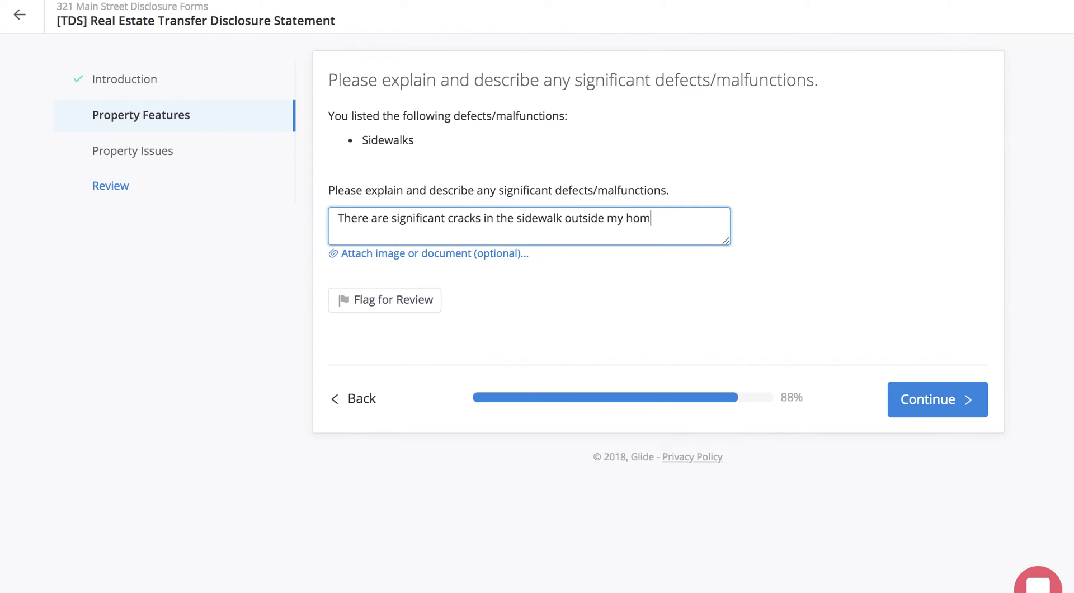
{"action": "type", "text": "e."}
Examine the upload sources for attaching an image or document to the explanation, and close the uploader without attaching anything.
{"action": "left_click", "coordinate": [466, 256]}
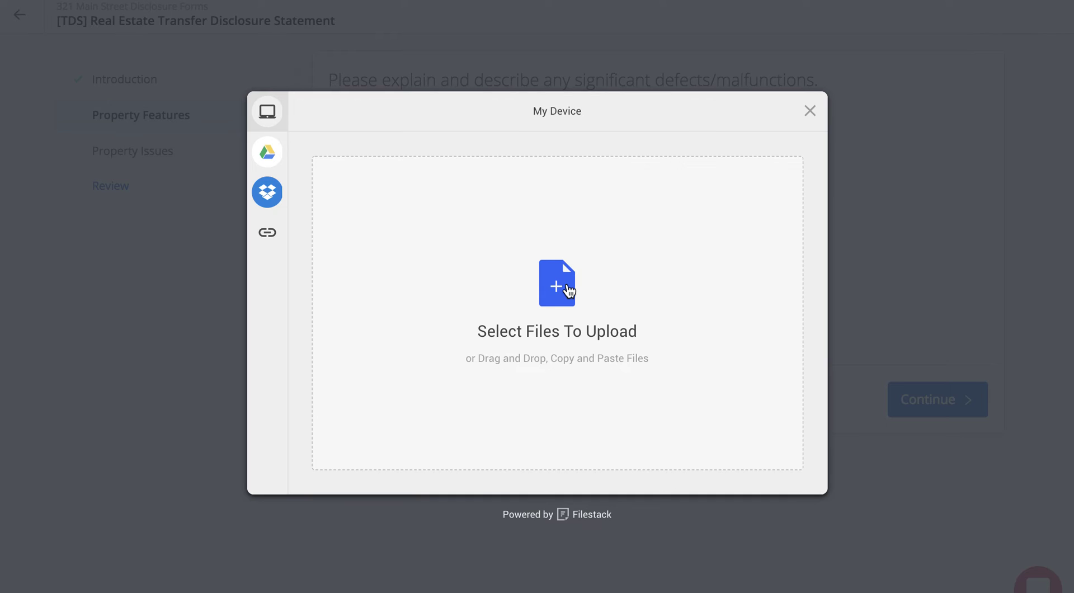
{"action": "mouse_move", "coordinate": [278, 202]}
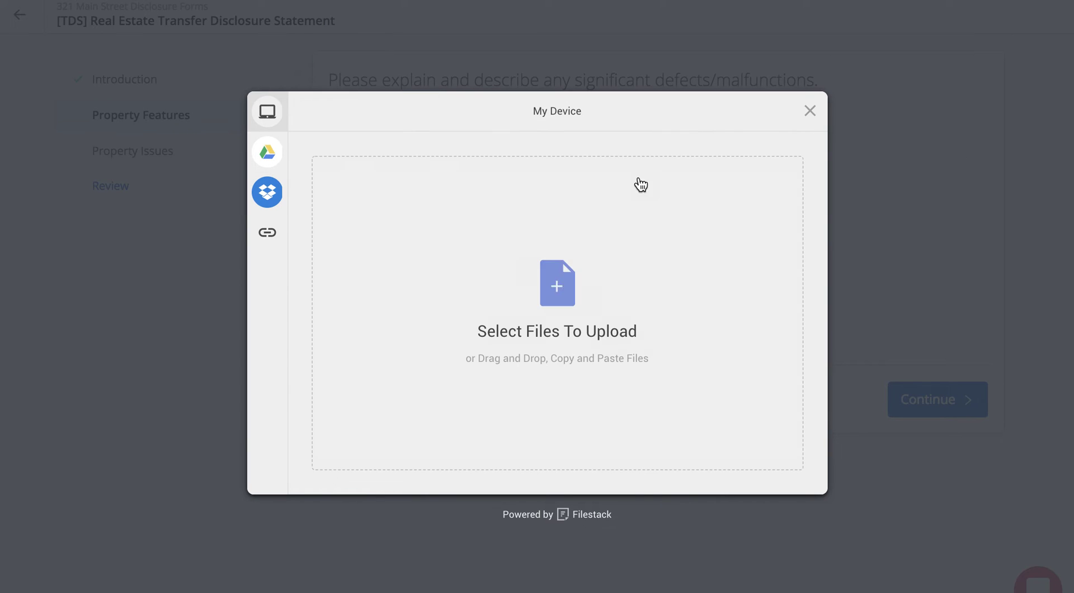
{"action": "left_click", "coordinate": [810, 110]}
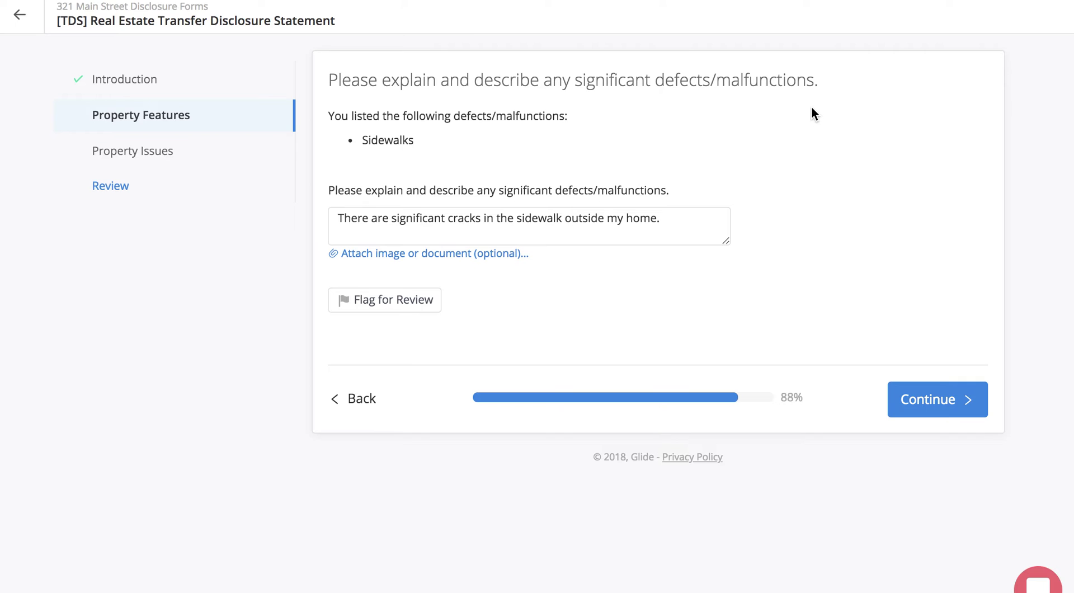
Continue into the Property Issues section and move past Question C. 1 on environmental hazards without answering.
{"action": "left_click", "coordinate": [951, 400]}
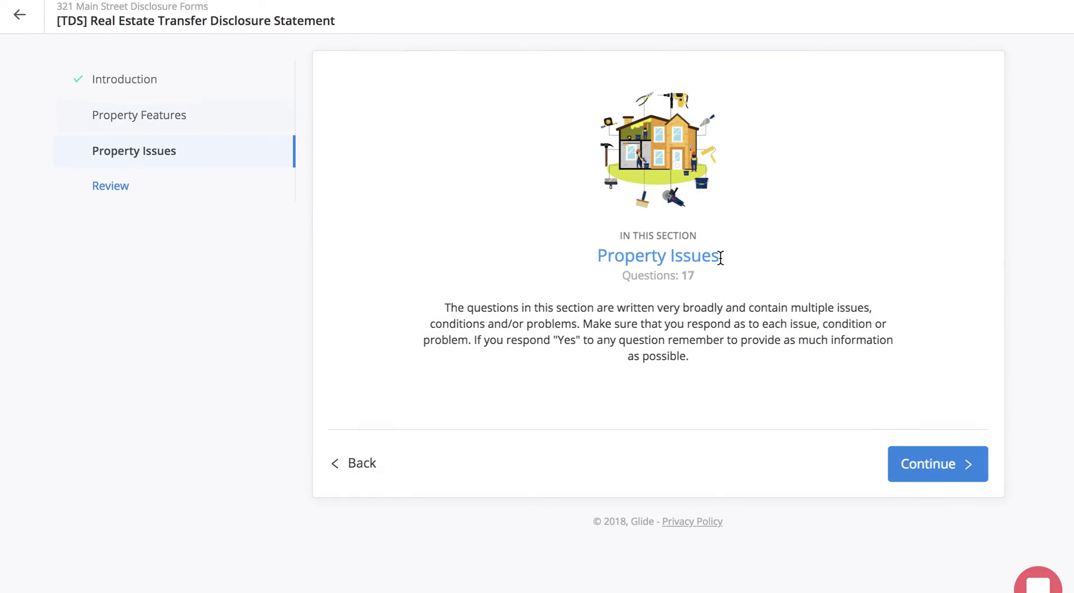
{"action": "left_click", "coordinate": [934, 478]}
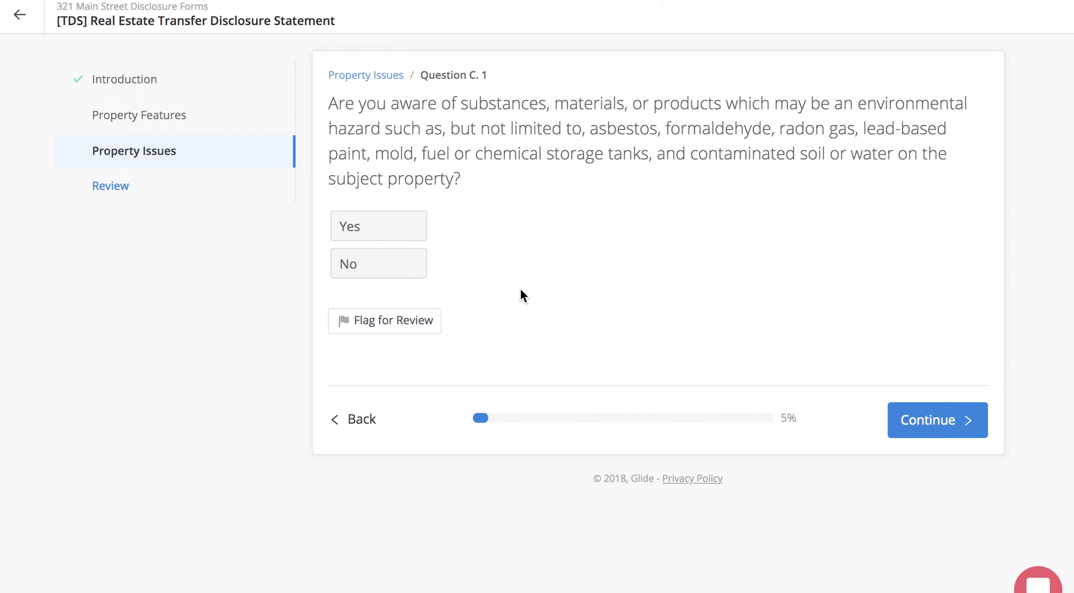
{"action": "left_click", "coordinate": [925, 431]}
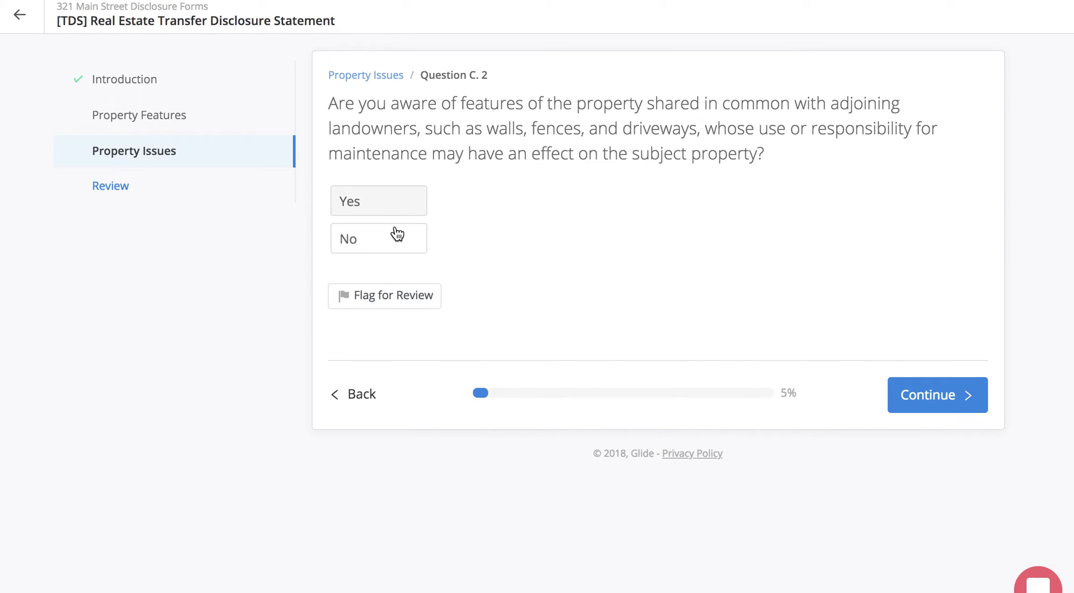
Flag Question C. 2 on shared features with the note "Not sure about the fence in back. Need to investigate.", answer No and continue.
{"action": "left_click", "coordinate": [390, 295]}
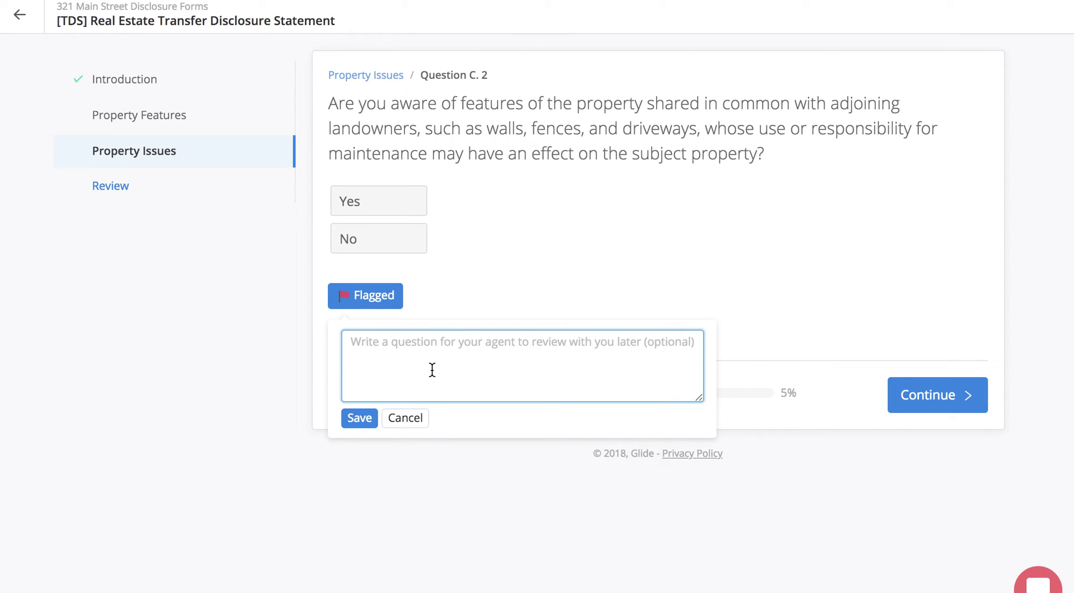
{"action": "type", "text": "Not "}
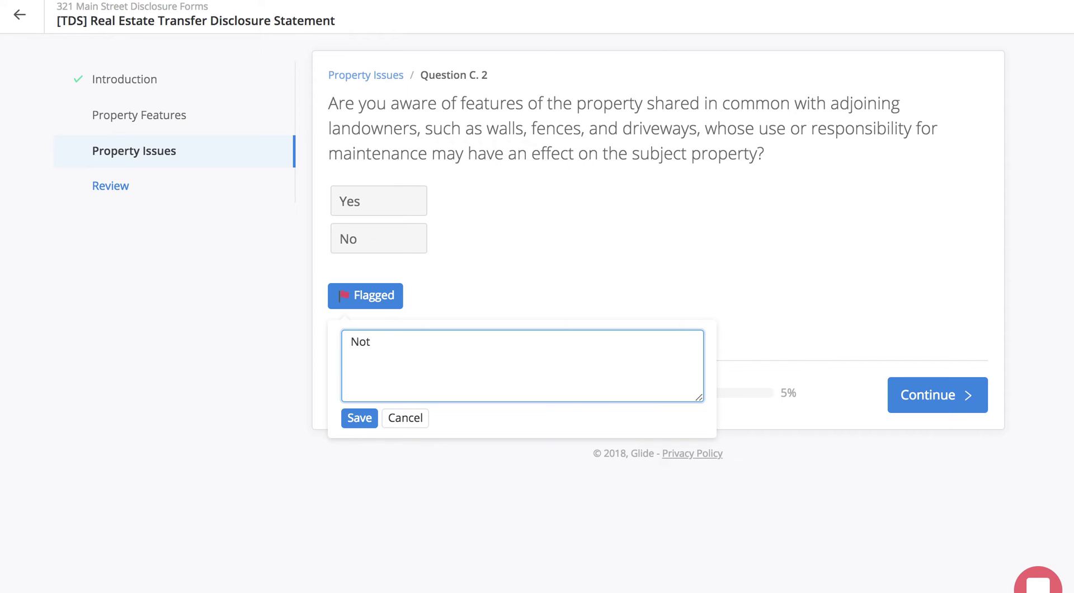
{"action": "type", "text": "sure about the fence in back"}
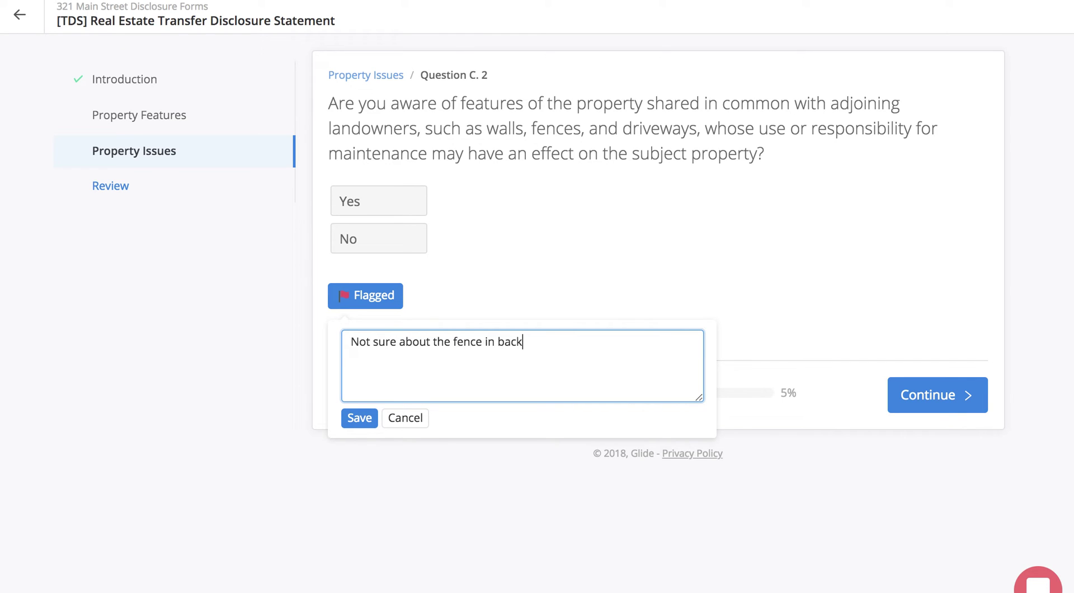
{"action": "type", "text": ".  Need to investigate."}
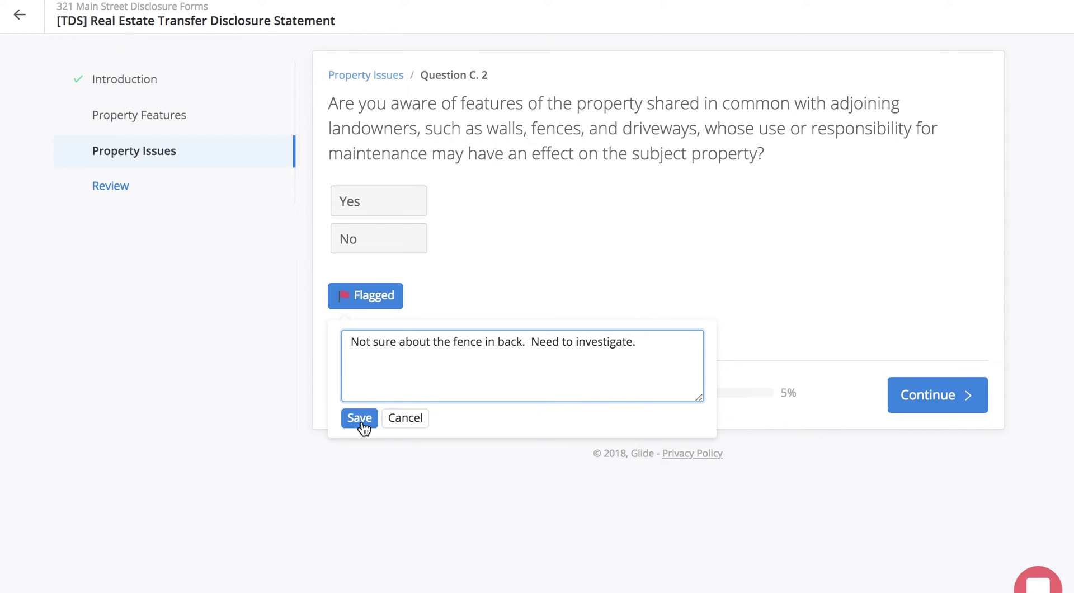
{"action": "left_click", "coordinate": [360, 423]}
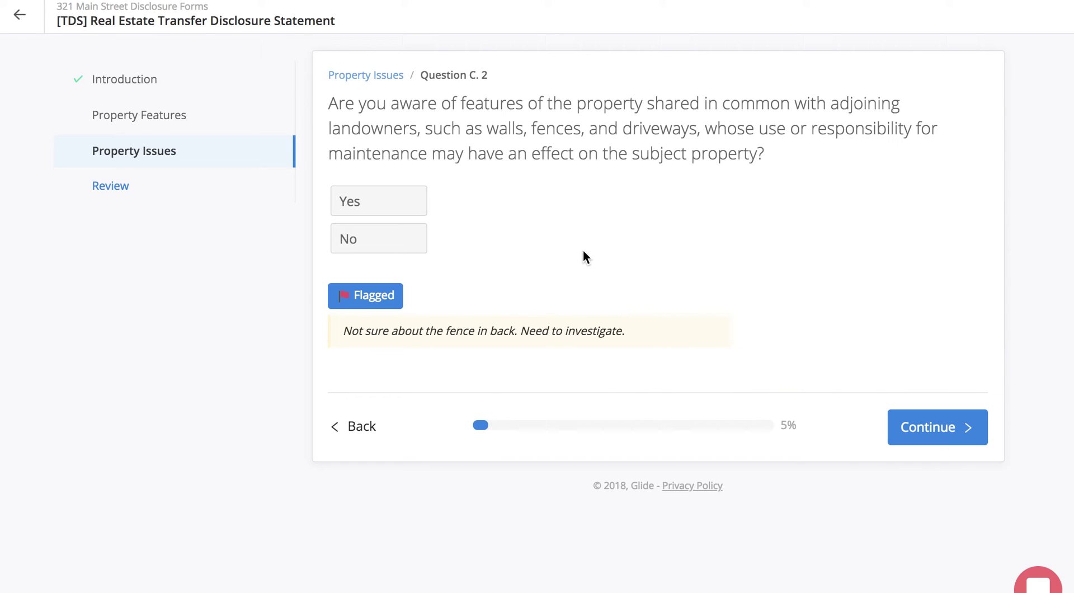
{"action": "left_click", "coordinate": [400, 234]}
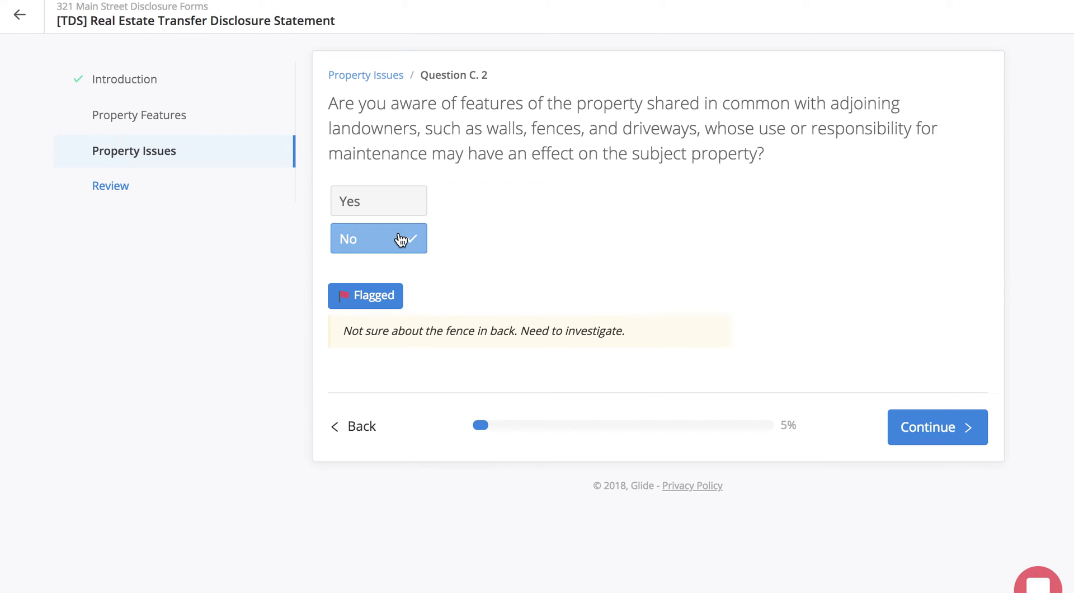
{"action": "left_click", "coordinate": [913, 429]}
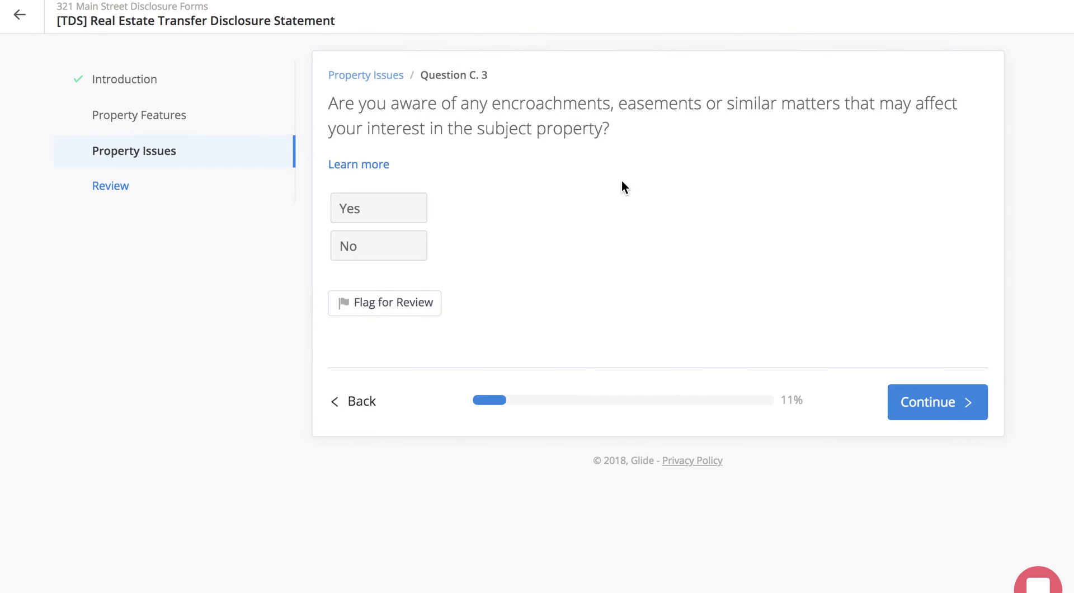
Answer No to the Property Issues questions C. 3 through C. 15, from encroachments and easements to notices of abatement or citations.
{"action": "left_click", "coordinate": [414, 254]}
{"action": "left_click", "coordinate": [412, 218]}
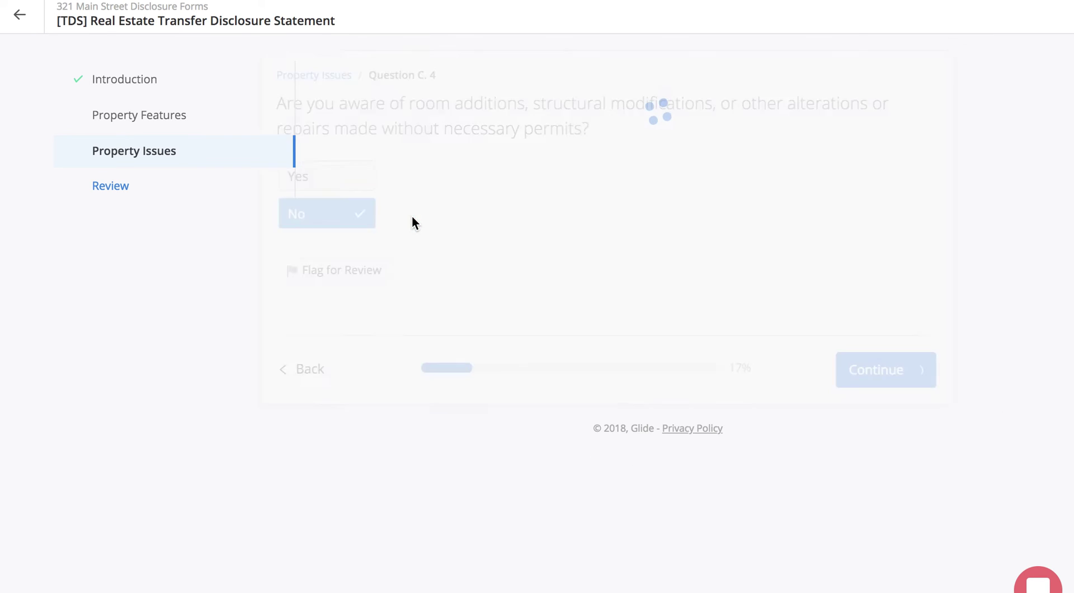
{"action": "left_click", "coordinate": [411, 220]}
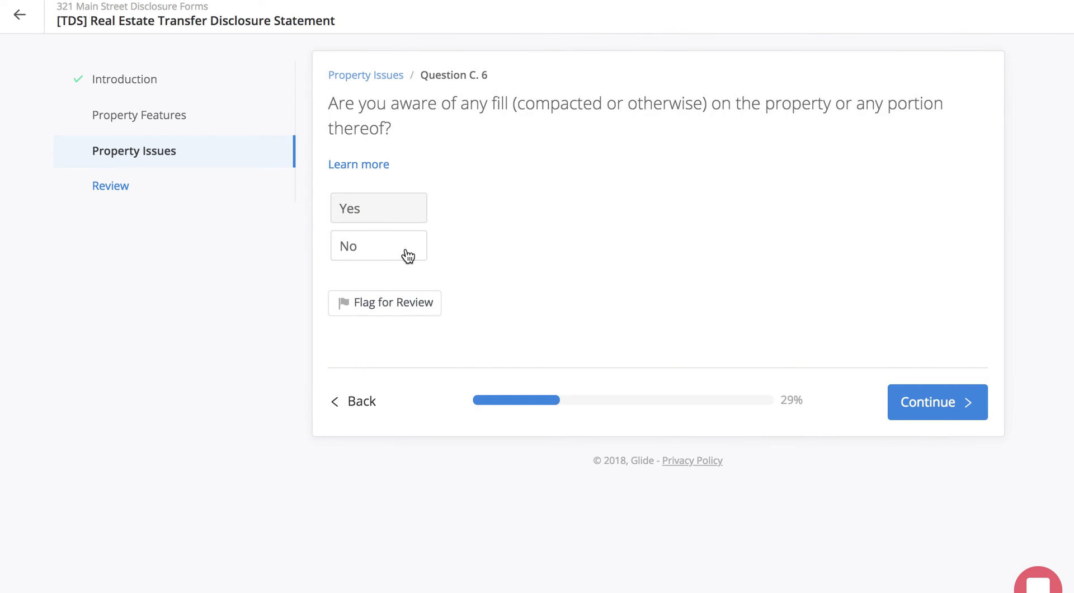
{"action": "left_click", "coordinate": [407, 255]}
{"action": "left_click", "coordinate": [418, 226]}
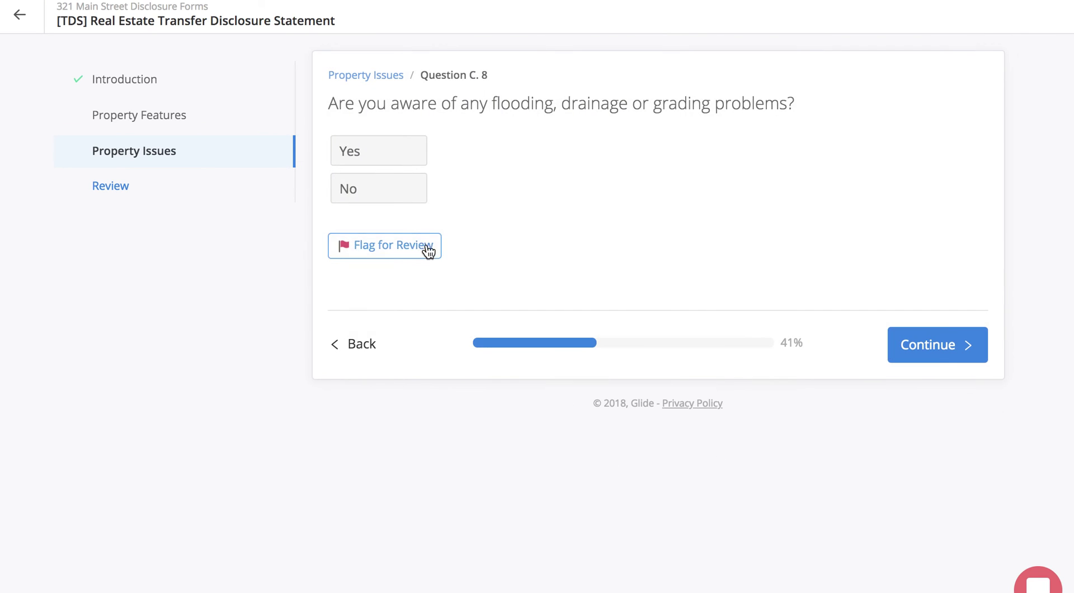
{"action": "left_click", "coordinate": [396, 197]}
{"action": "left_click", "coordinate": [411, 211]}
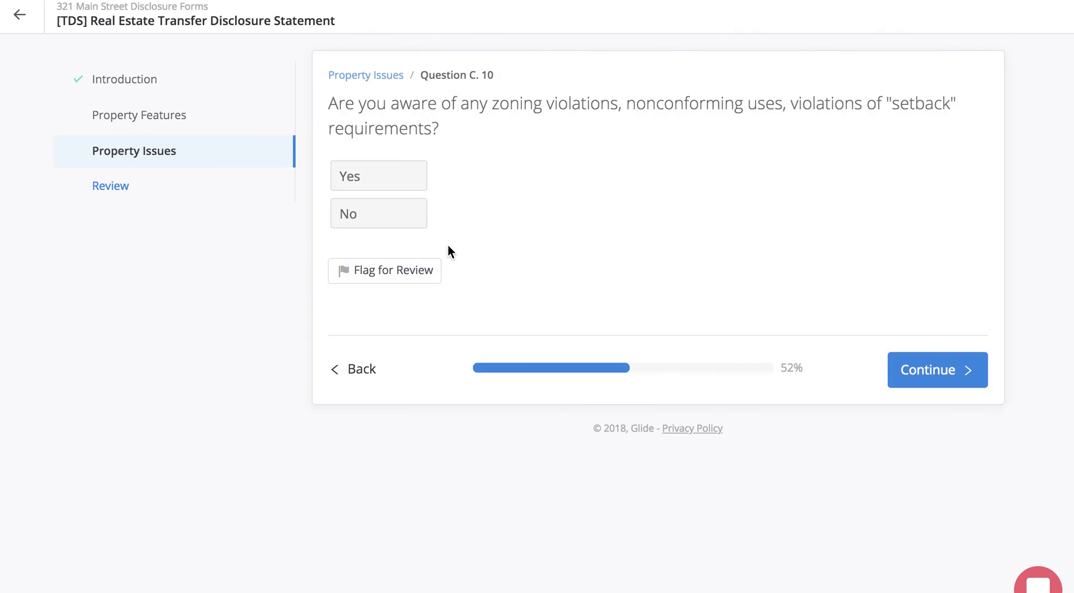
{"action": "left_click", "coordinate": [408, 221]}
{"action": "left_click", "coordinate": [396, 195]}
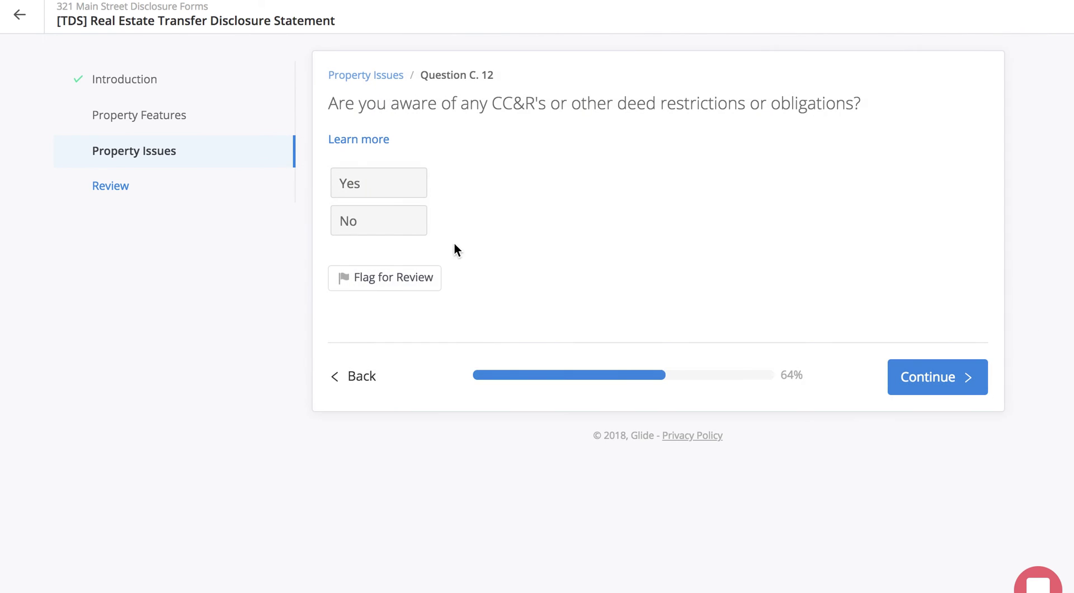
{"action": "left_click", "coordinate": [408, 221]}
{"action": "left_click", "coordinate": [407, 213]}
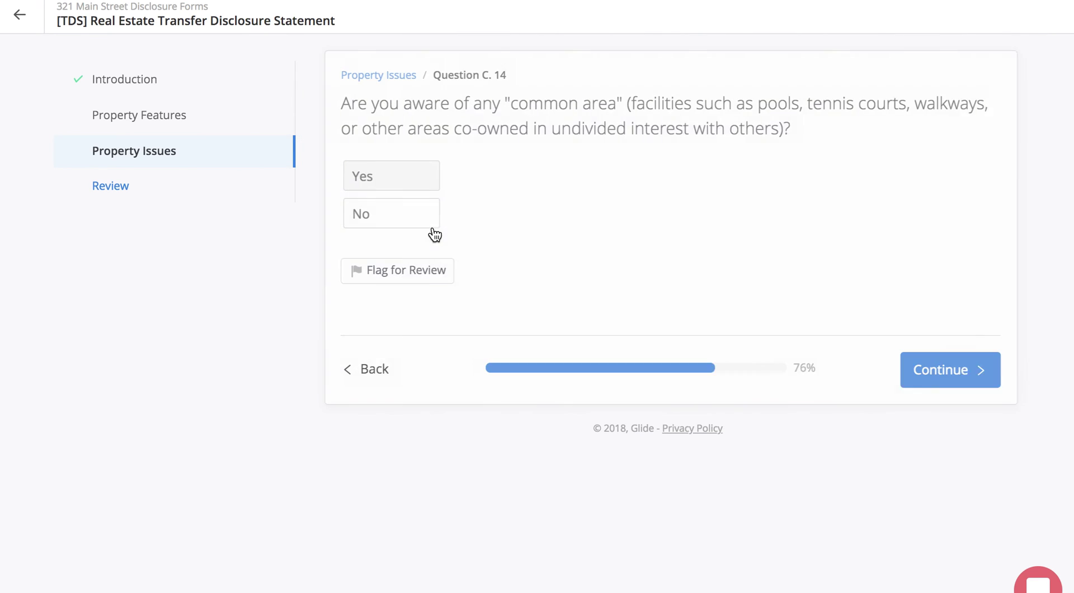
{"action": "left_click", "coordinate": [420, 224]}
{"action": "left_click", "coordinate": [413, 193]}
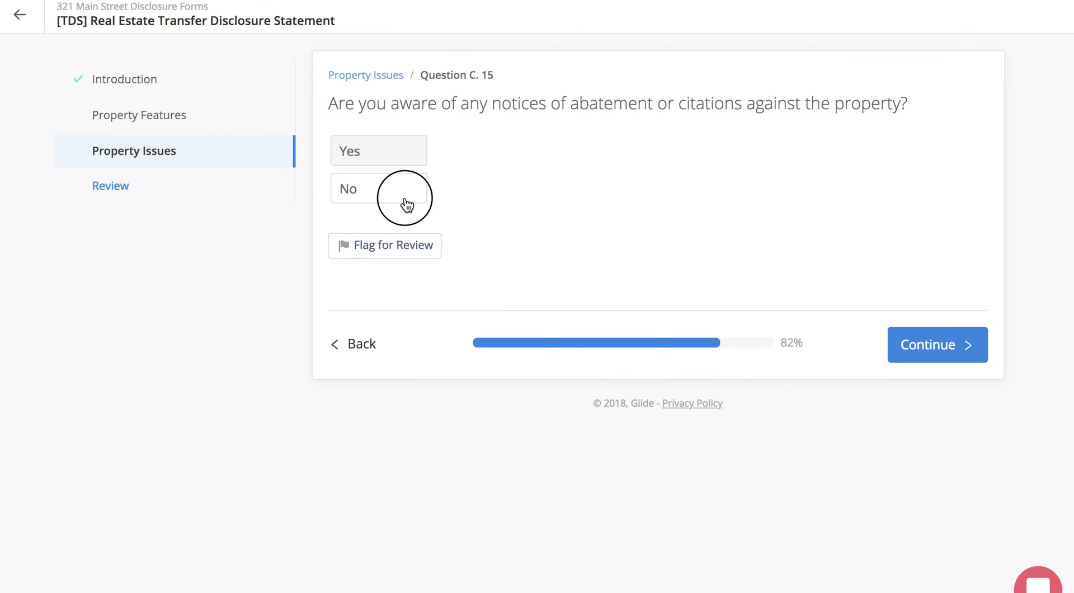
Answer No to the last Property Issues question, leave the optional addendum blank and continue to the answer review.
{"action": "left_click", "coordinate": [396, 305]}
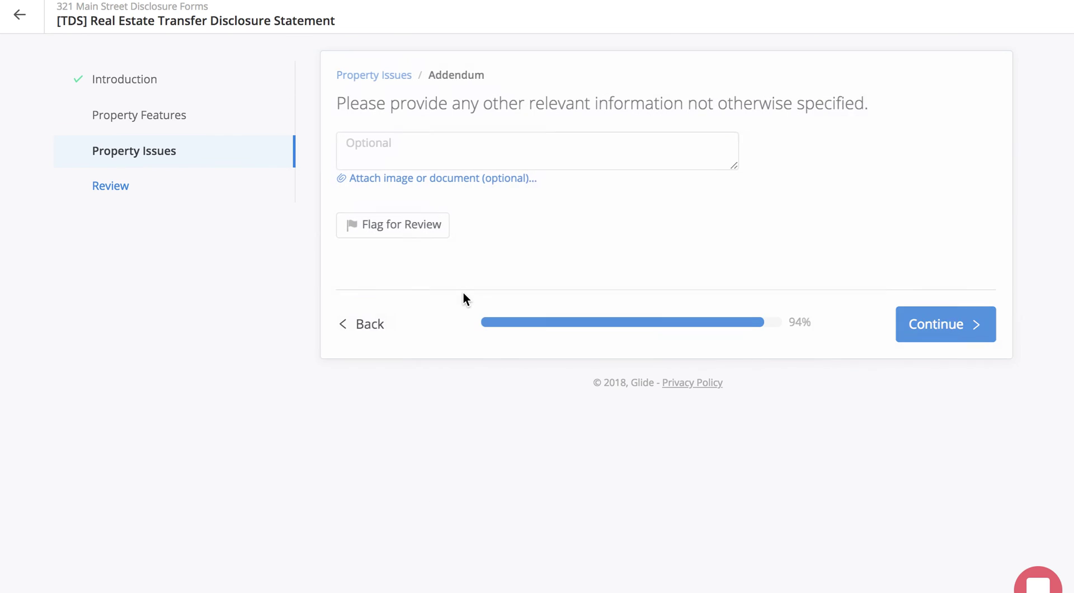
{"action": "left_click", "coordinate": [496, 154]}
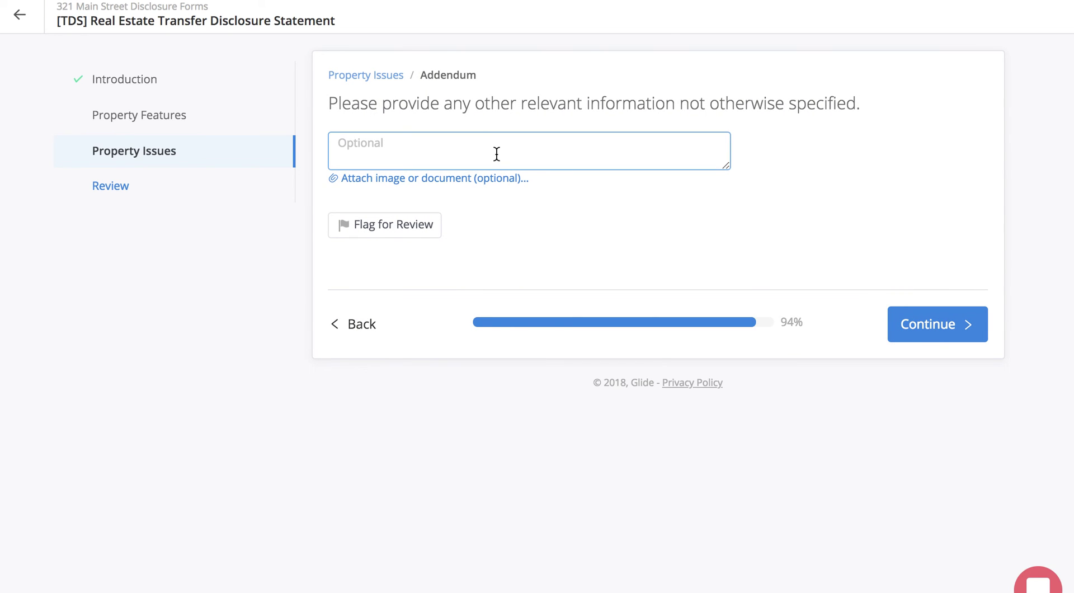
{"action": "left_click", "coordinate": [547, 235]}
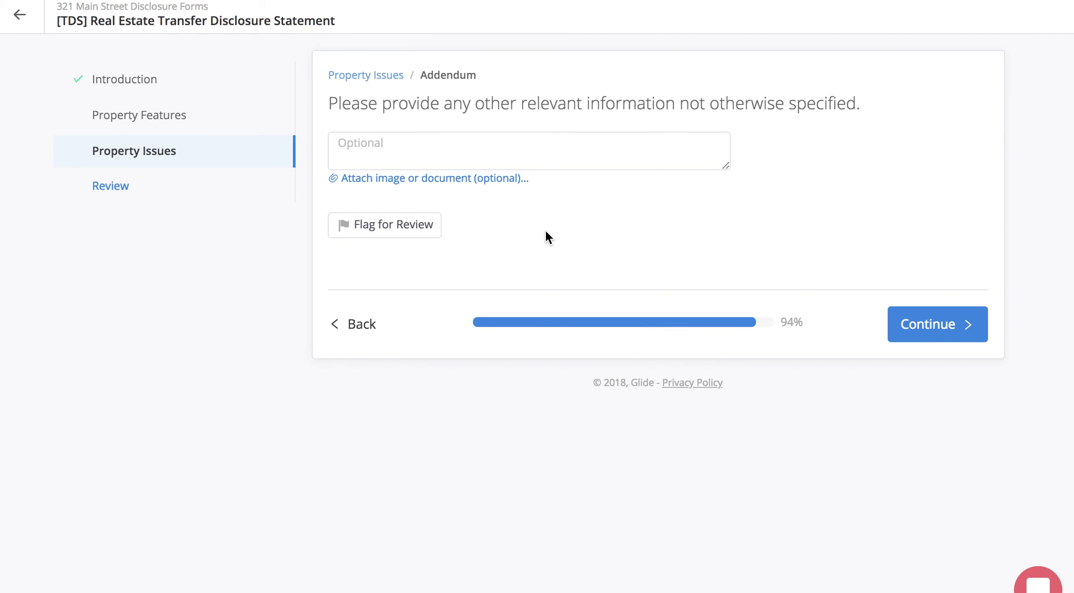
{"action": "left_click", "coordinate": [928, 327]}
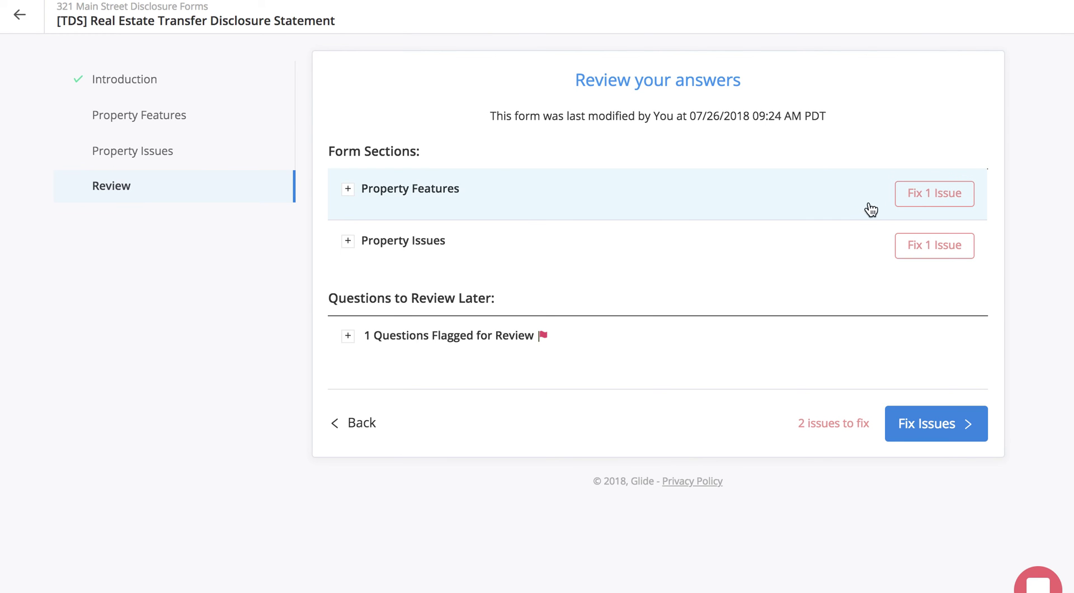
Find the blank Property Features question about items not in operating condition in the review and answer it No.
{"action": "left_click", "coordinate": [798, 202]}
{"action": "scroll", "coordinate": [720, 324], "scroll_direction": "down", "scroll_amount": 15}
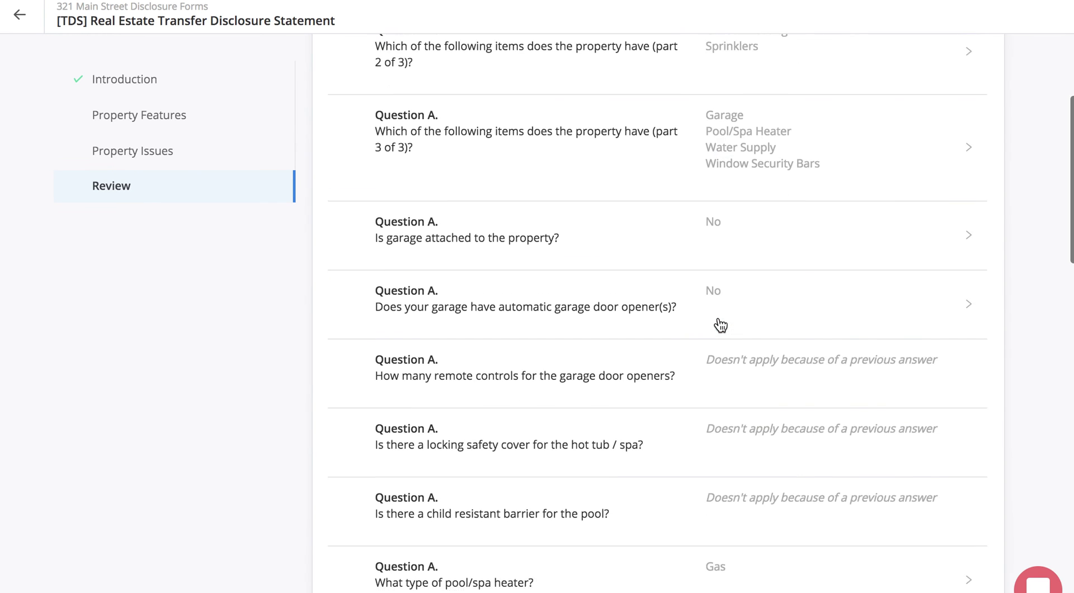
{"action": "scroll", "coordinate": [716, 321], "scroll_direction": "down", "scroll_amount": 10}
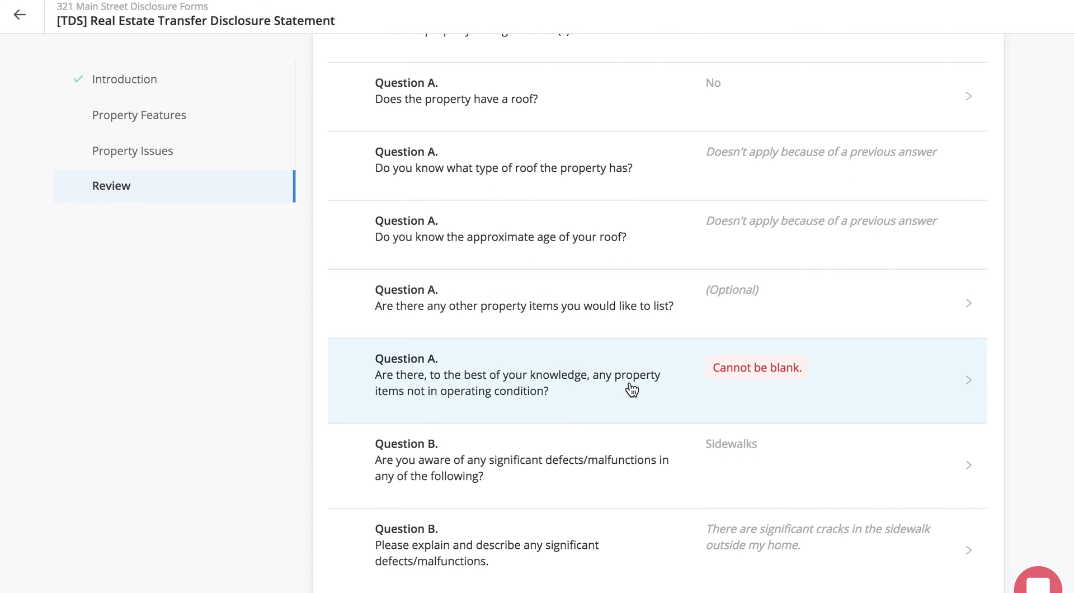
{"action": "left_click", "coordinate": [631, 389]}
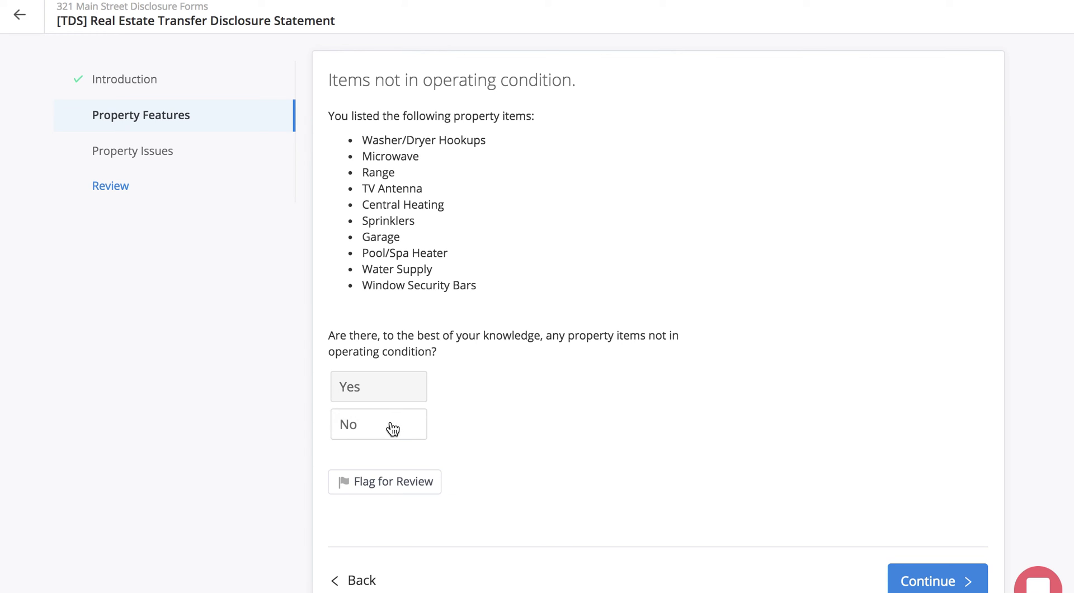
{"action": "left_click", "coordinate": [401, 397]}
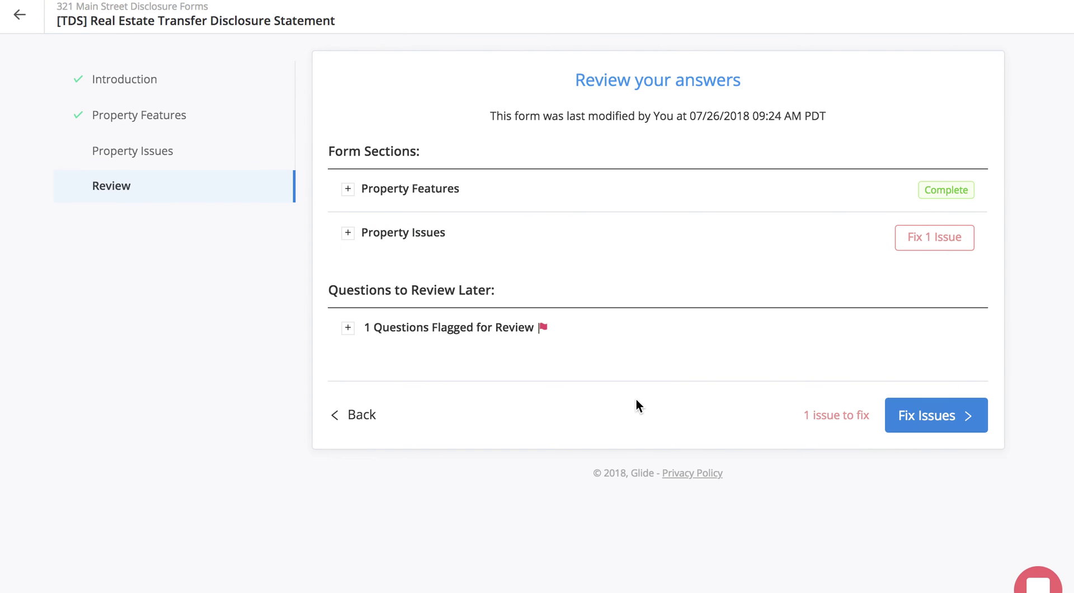
Check the question flagged for review, and answer No to the skipped Property Issues question on environmental hazards.
{"action": "left_click", "coordinate": [741, 333]}
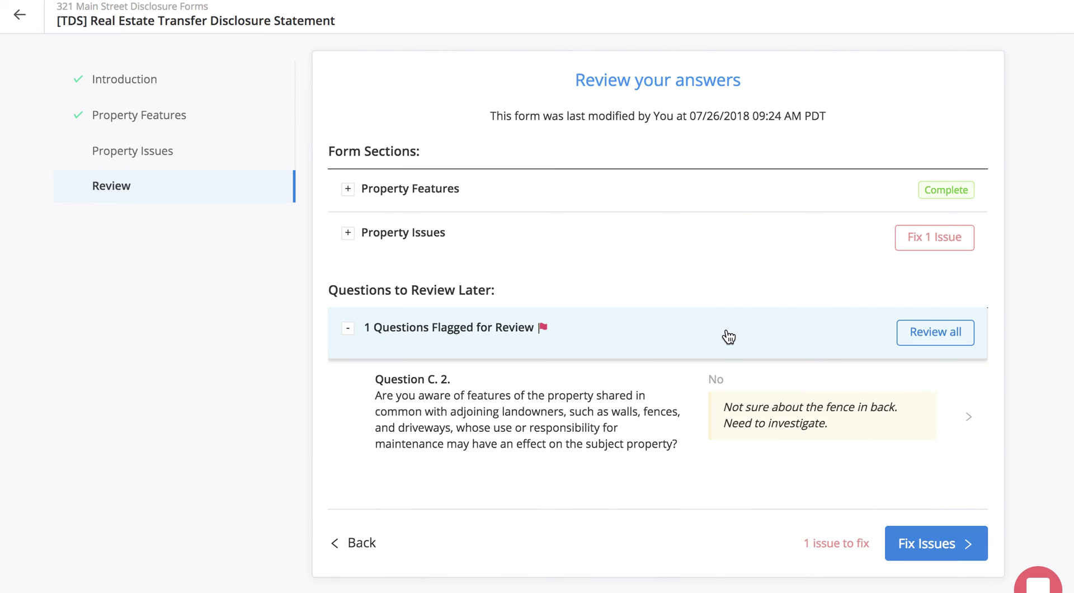
{"action": "left_click", "coordinate": [726, 338]}
{"action": "left_click", "coordinate": [926, 418]}
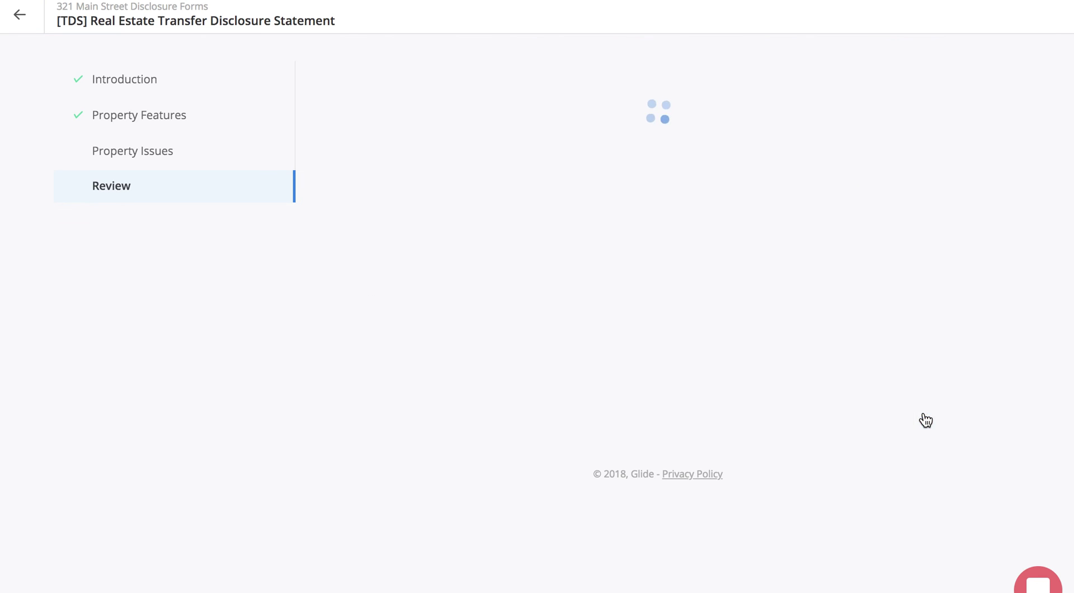
{"action": "left_click", "coordinate": [399, 272]}
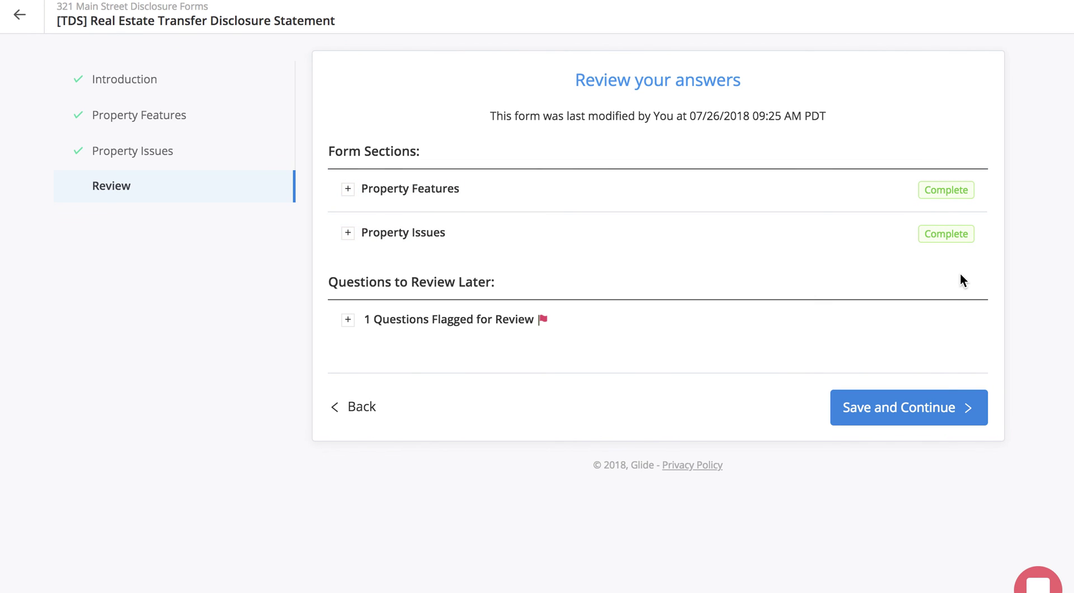
Save the completed disclosure statement and submit the forms to the agent for review, finishing at the packet overview.
{"action": "left_click", "coordinate": [924, 413]}
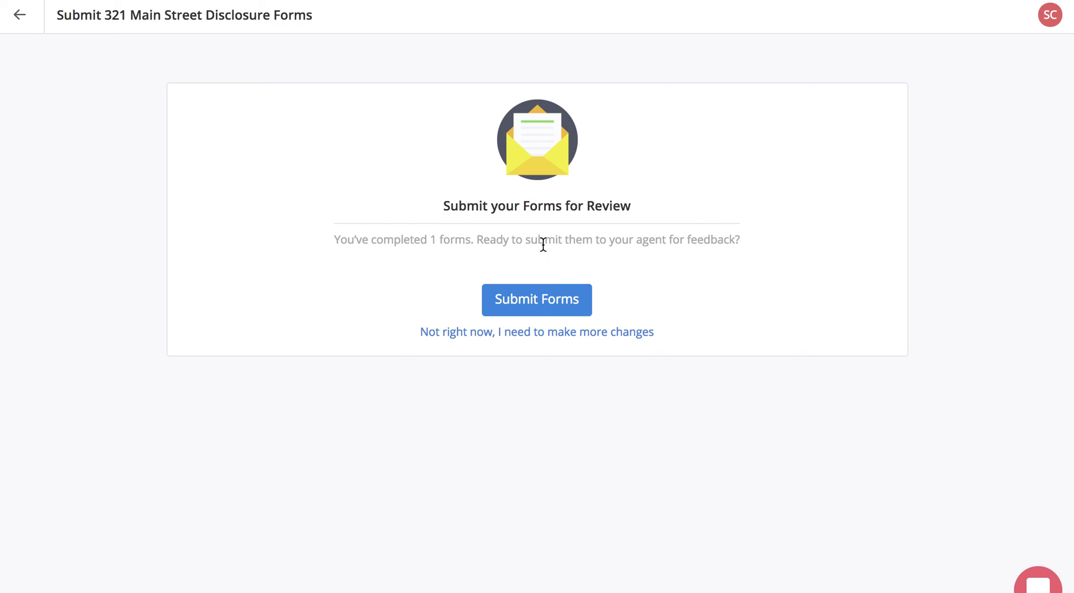
{"action": "left_click", "coordinate": [533, 298]}
{"action": "left_click", "coordinate": [536, 302]}
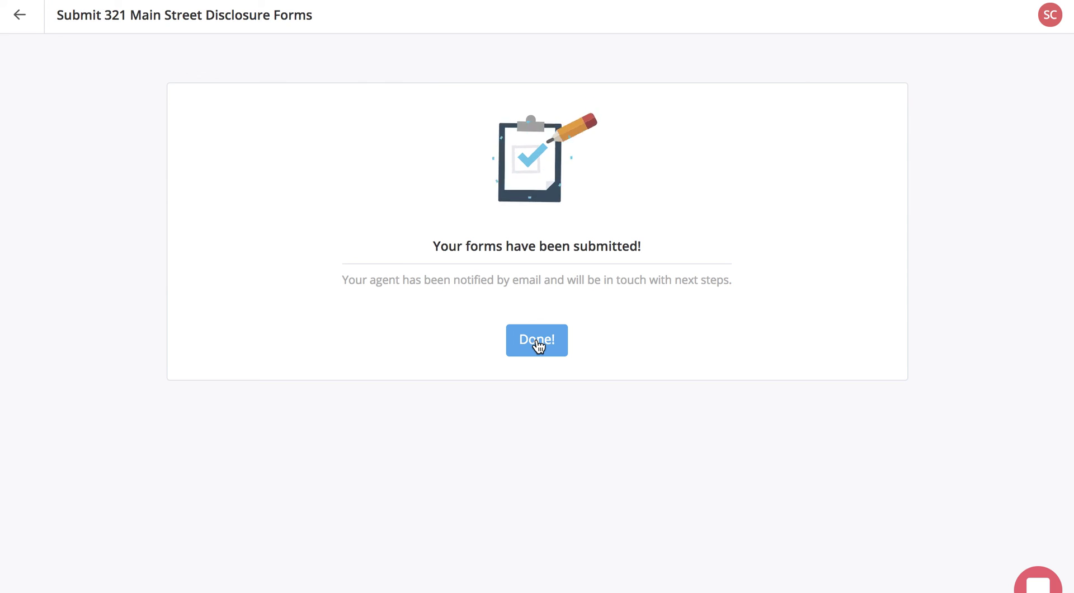
{"action": "left_click", "coordinate": [540, 342]}
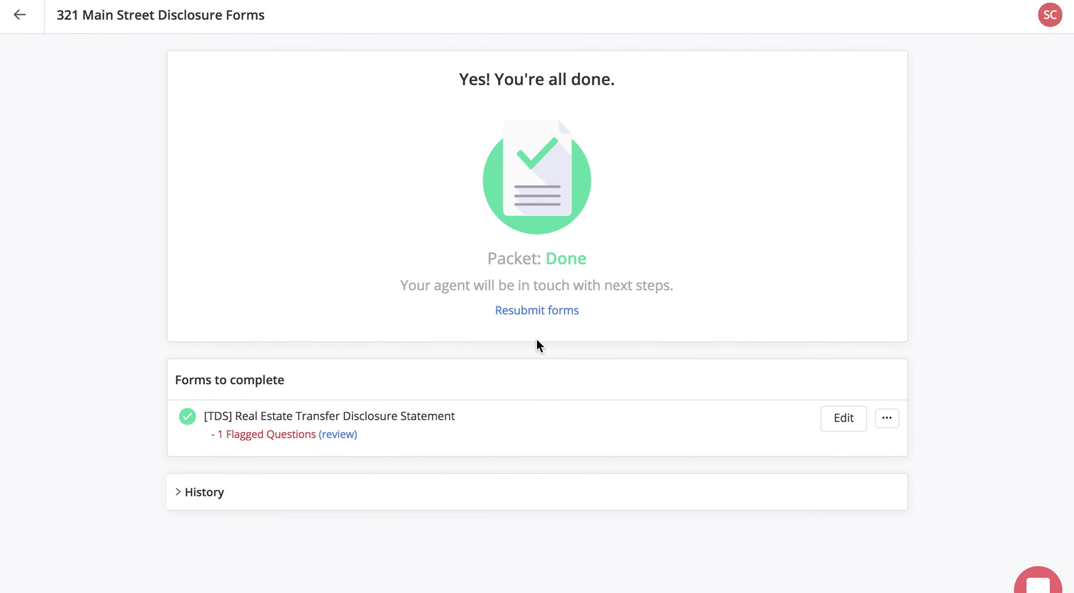